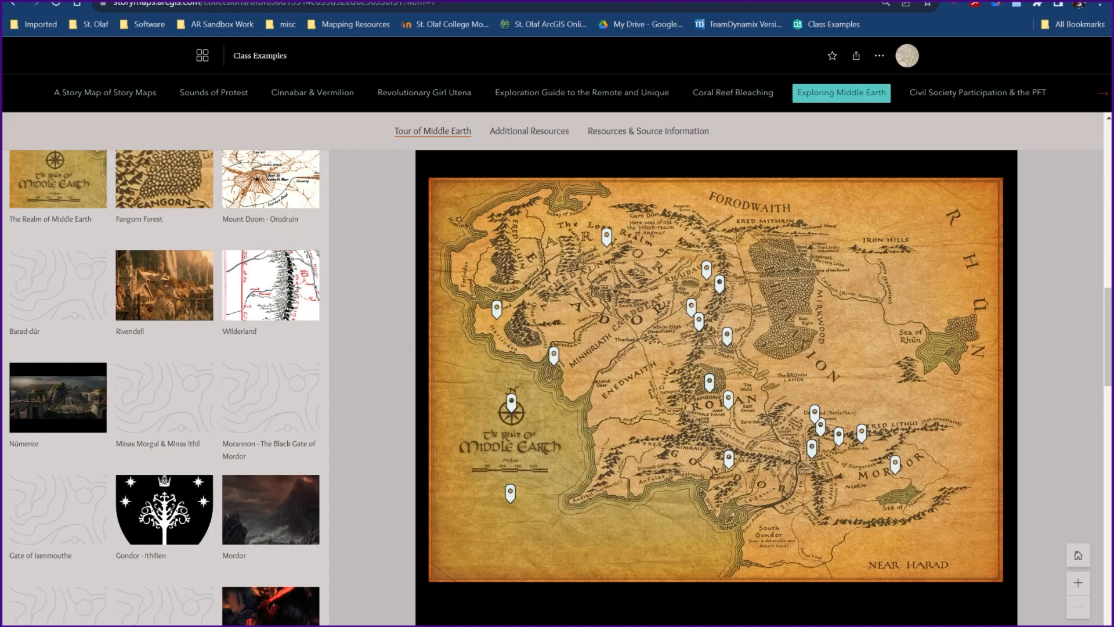
# - Switch to ArcGIS Online, start a new map and add the JTbvskE fantasy map image as a media layer
pyautogui.hotkey('ctrl', 'Tab')
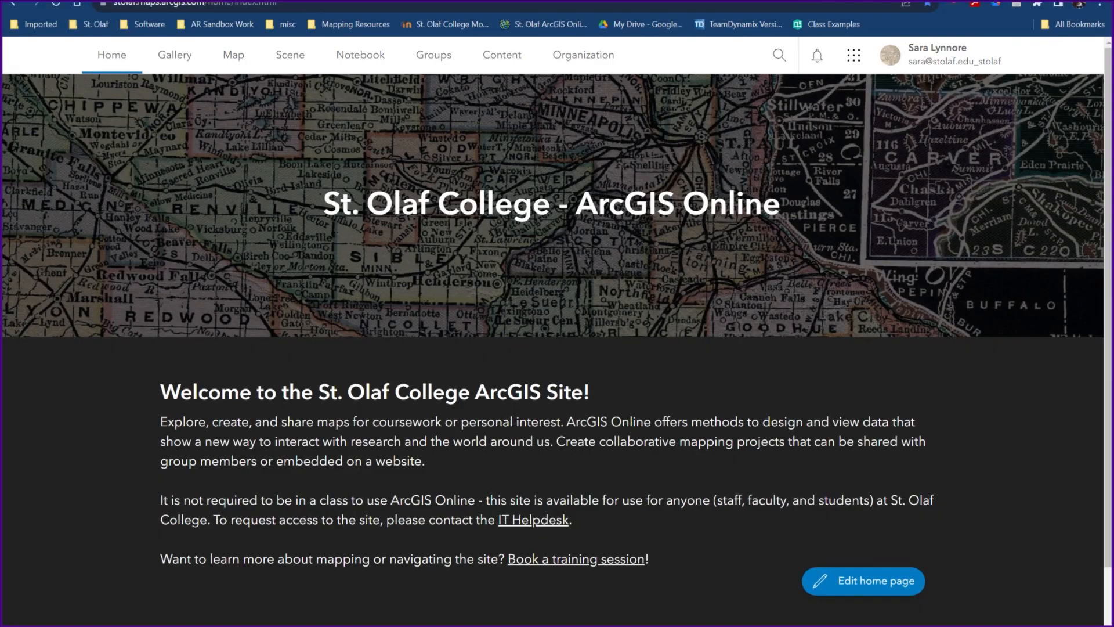
pyautogui.click(232, 58)
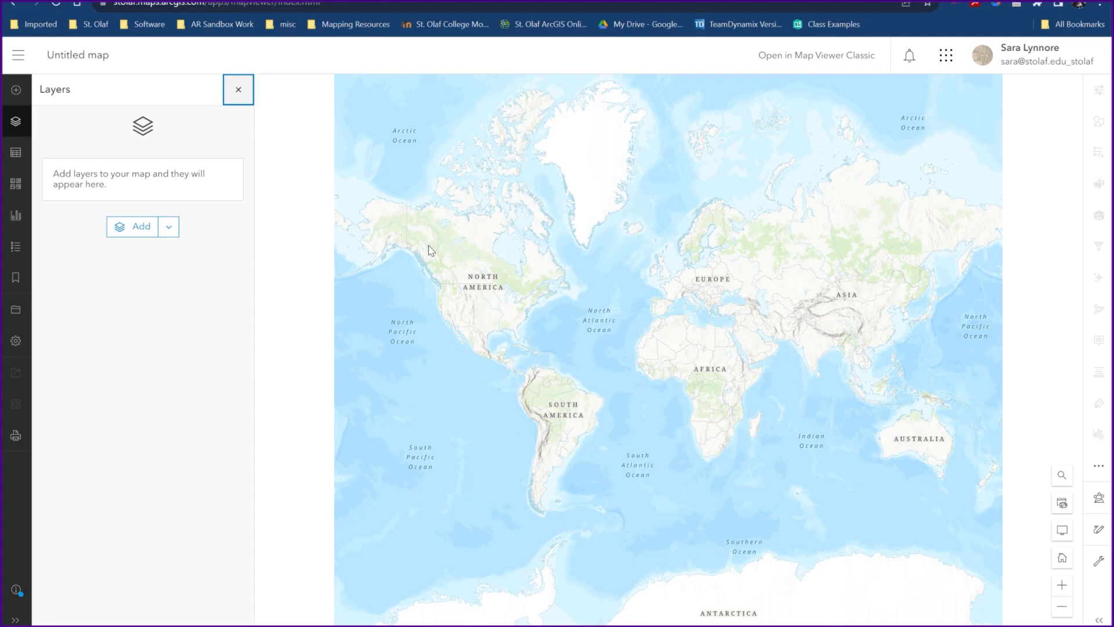
pyautogui.click(16, 93)
pyautogui.click(80, 260)
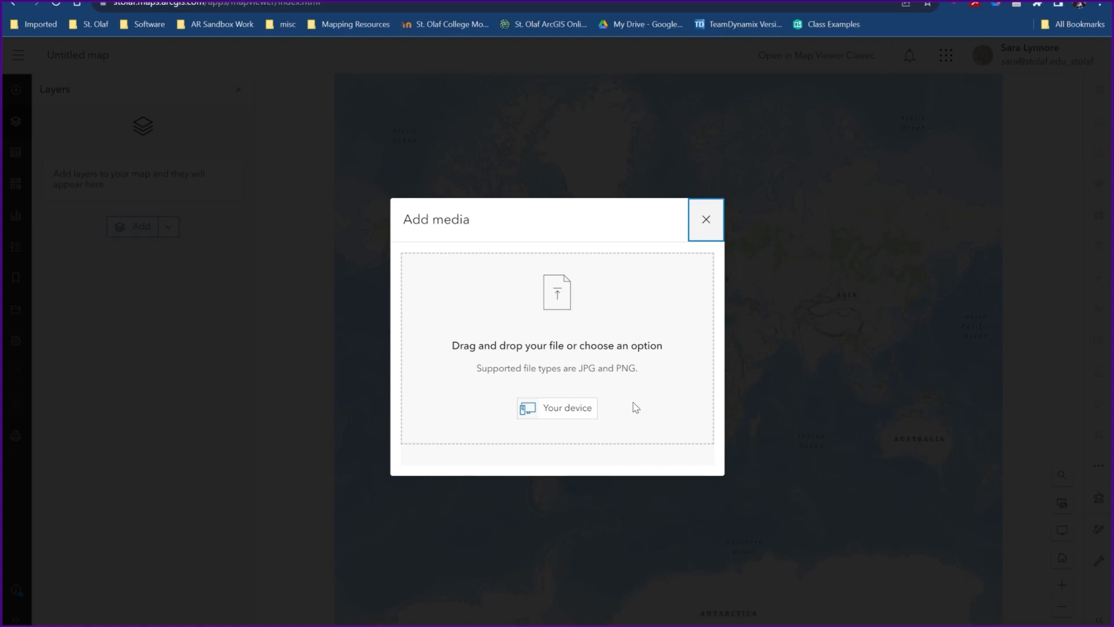
pyautogui.moveTo(579, 369); pyautogui.dragTo(636, 368)
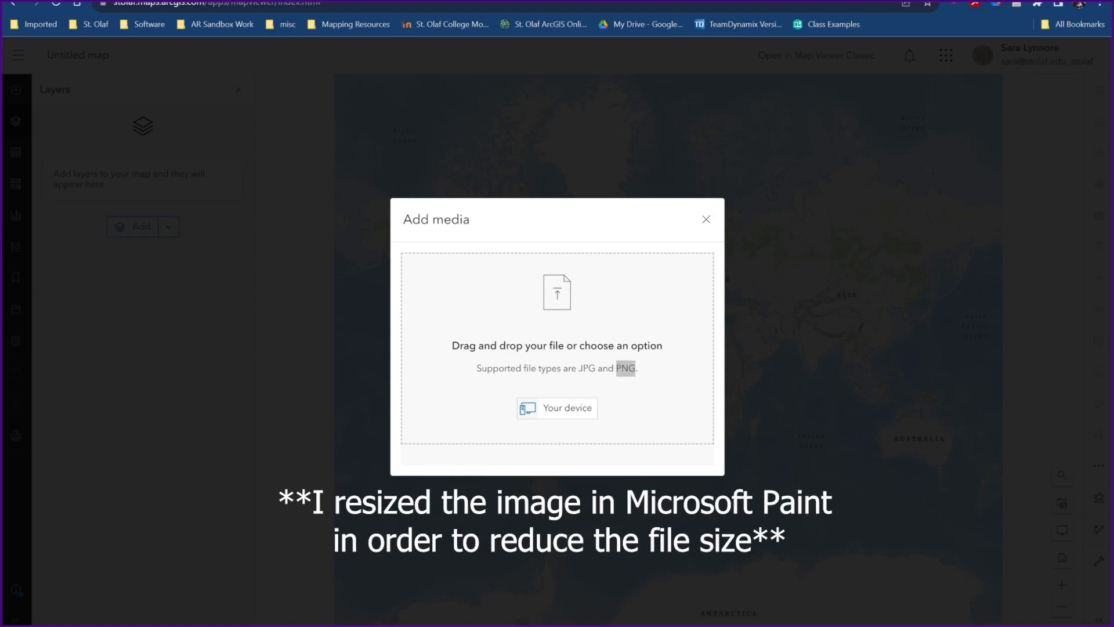
pyautogui.moveTo(583, 494); pyautogui.dragTo(648, 327)
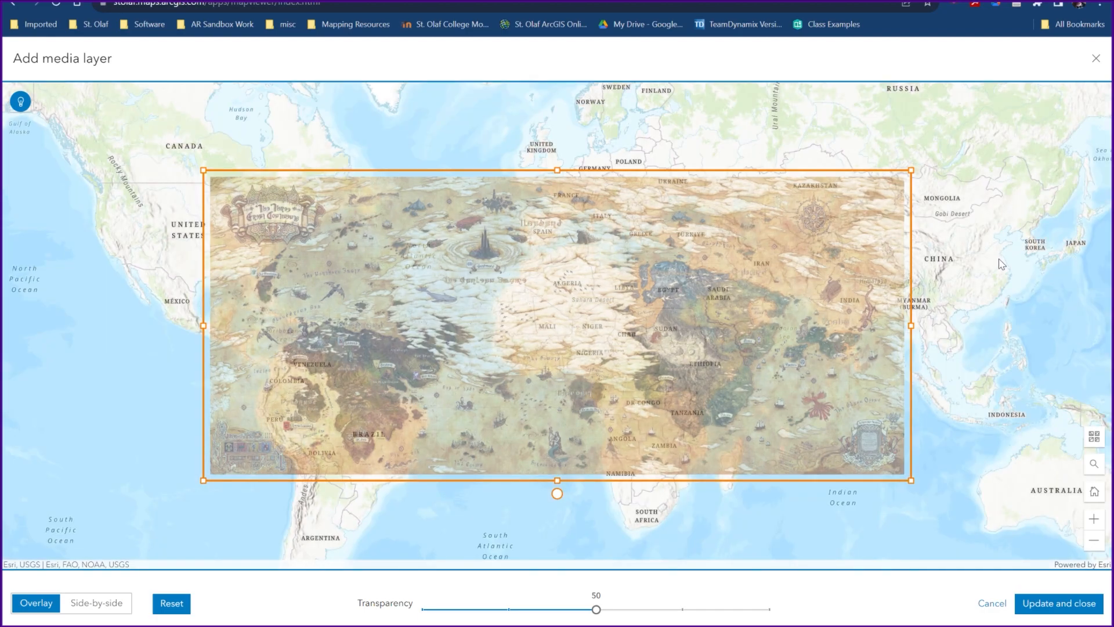
# - Set the media image's transparency to 0 and move the image to the northwest part of the world map
pyautogui.moveTo(596, 612); pyautogui.dragTo(420, 617)
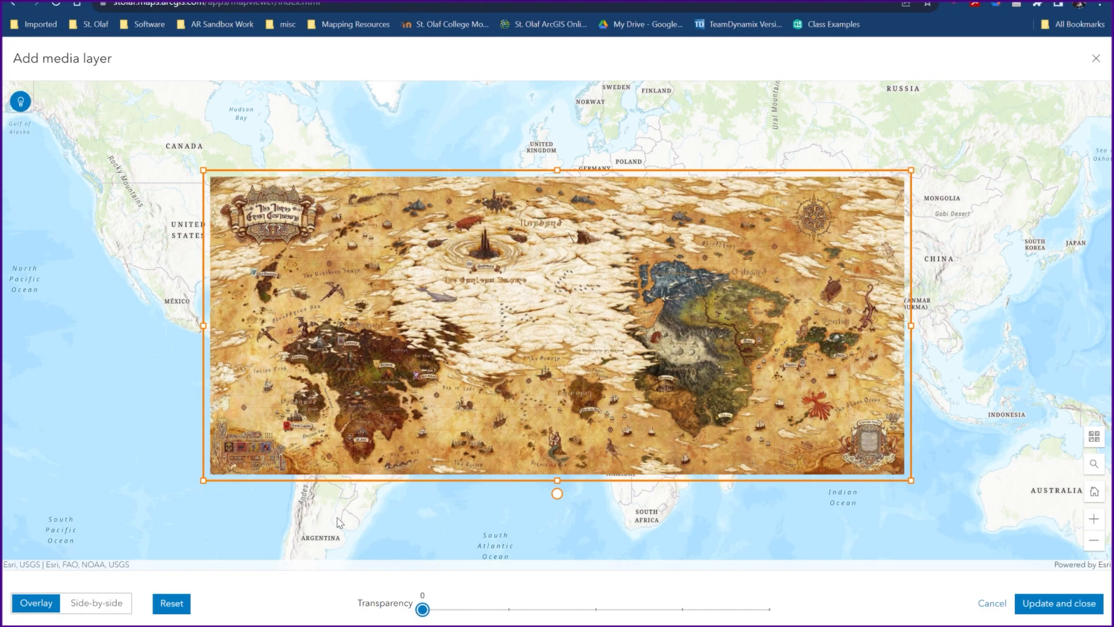
pyautogui.click(1095, 541)
pyautogui.moveTo(518, 317); pyautogui.dragTo(360, 238)
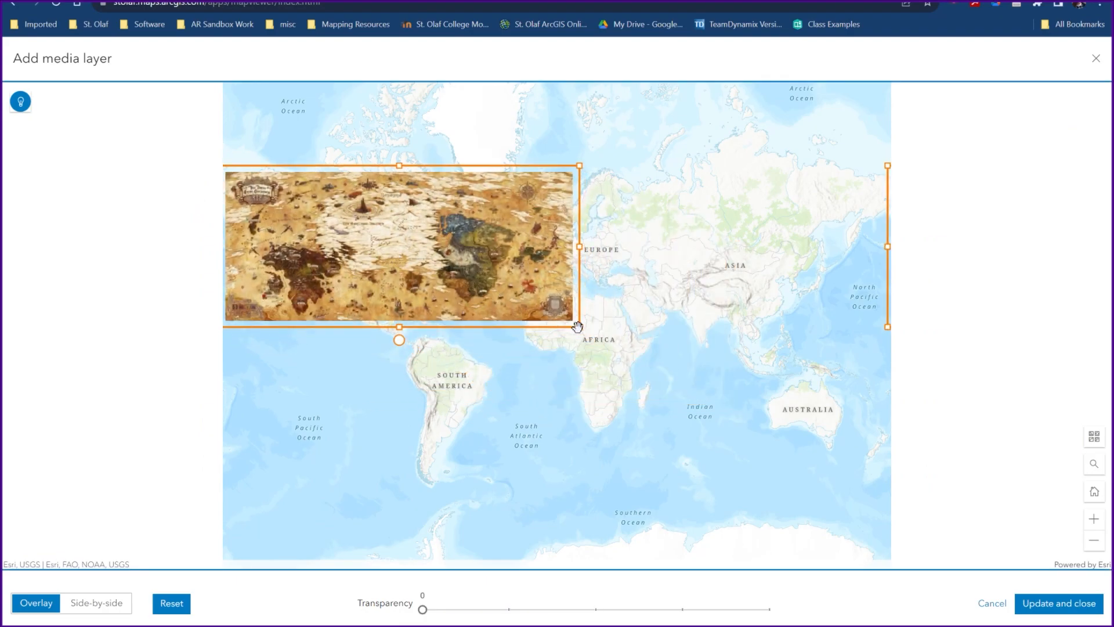
# - Enlarge the image to span the full width of the world map, centre it, and apply the media placement
pyautogui.moveTo(579, 327)
pyautogui.mouseDown()
pyautogui.moveTo(857, 448)
pyautogui.moveTo(595, 321)
pyautogui.mouseUp()
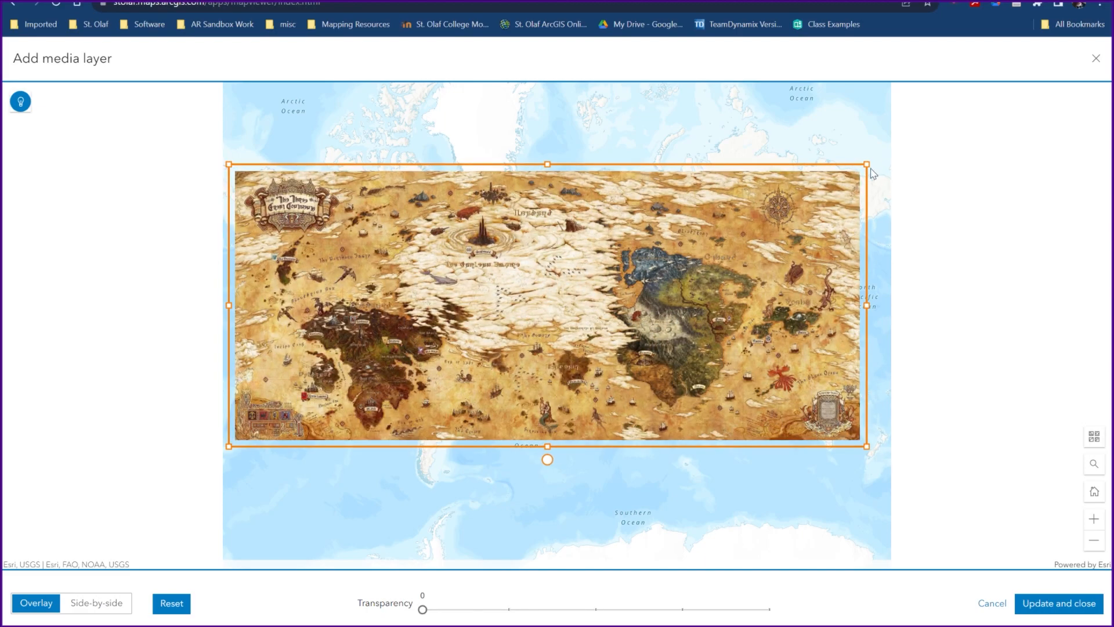
pyautogui.moveTo(868, 165); pyautogui.dragTo(891, 160)
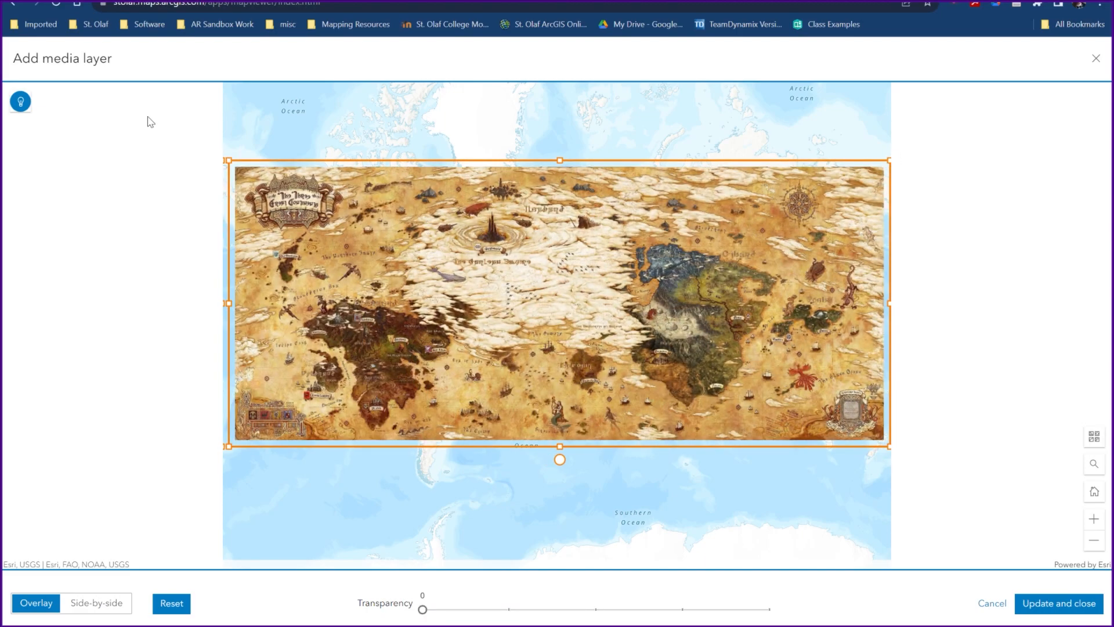
pyautogui.moveTo(228, 157); pyautogui.dragTo(221, 158)
pyautogui.moveTo(563, 362); pyautogui.dragTo(560, 371)
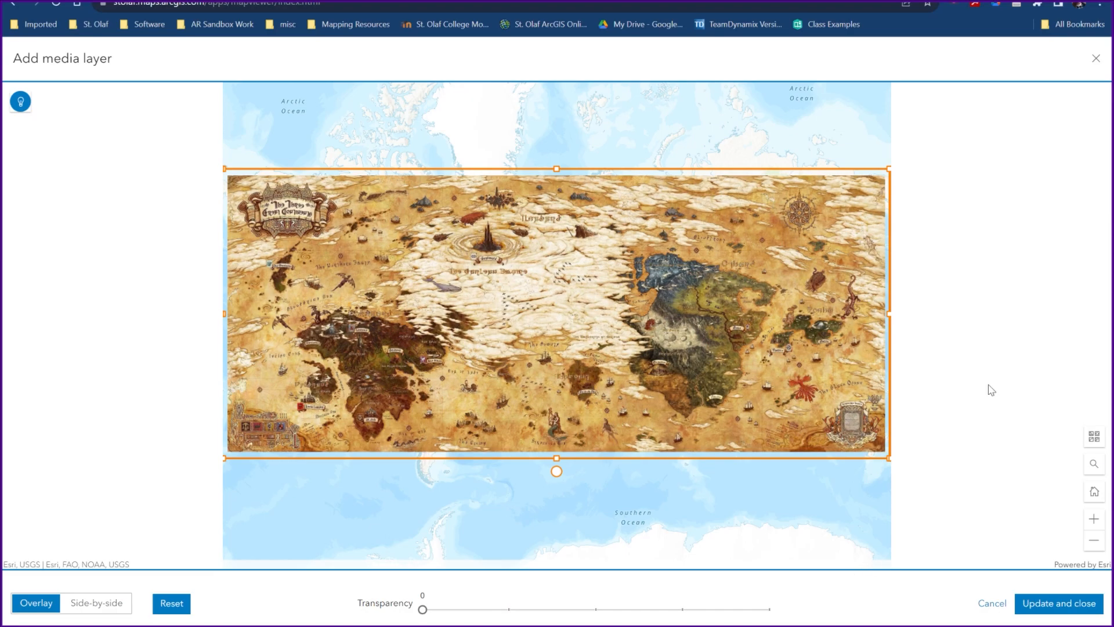
pyautogui.moveTo(674, 332); pyautogui.dragTo(673, 332)
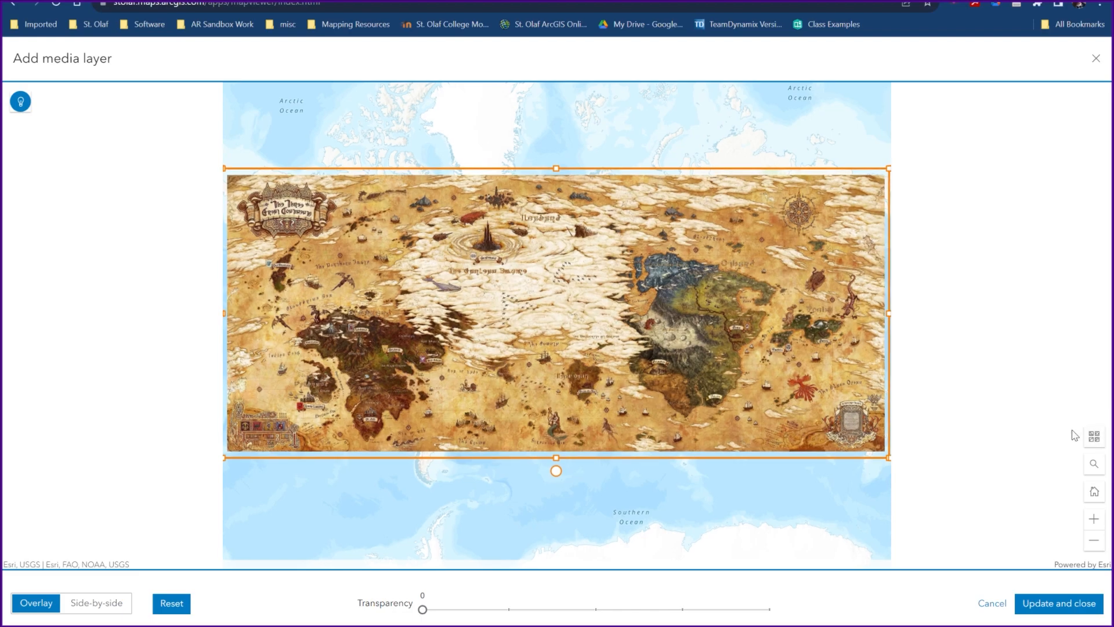
pyautogui.click(1072, 603)
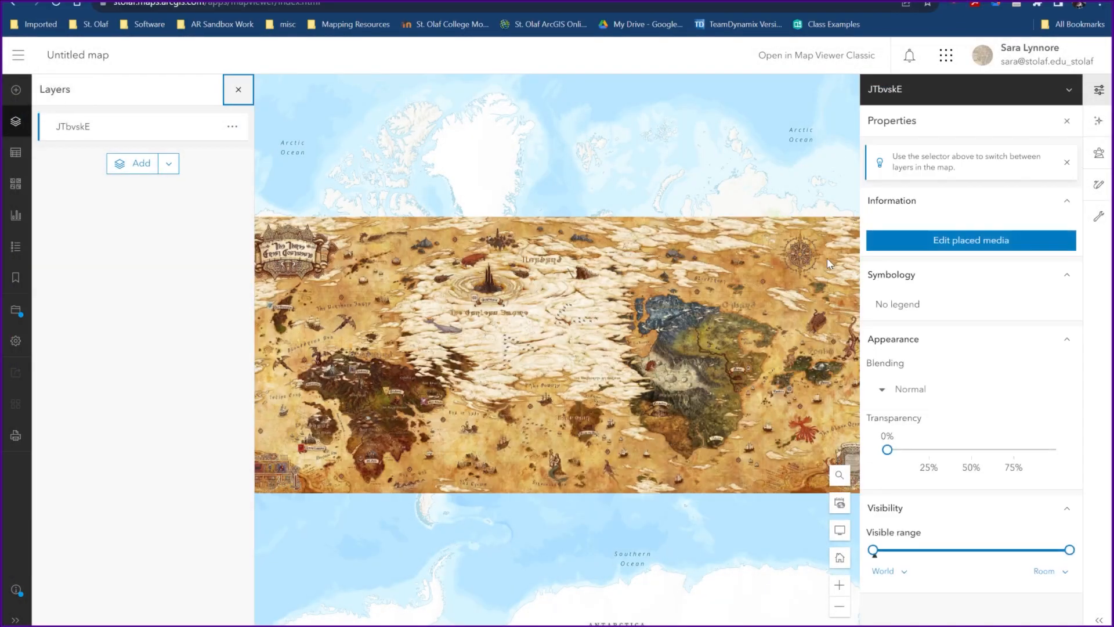
pyautogui.click(1098, 89)
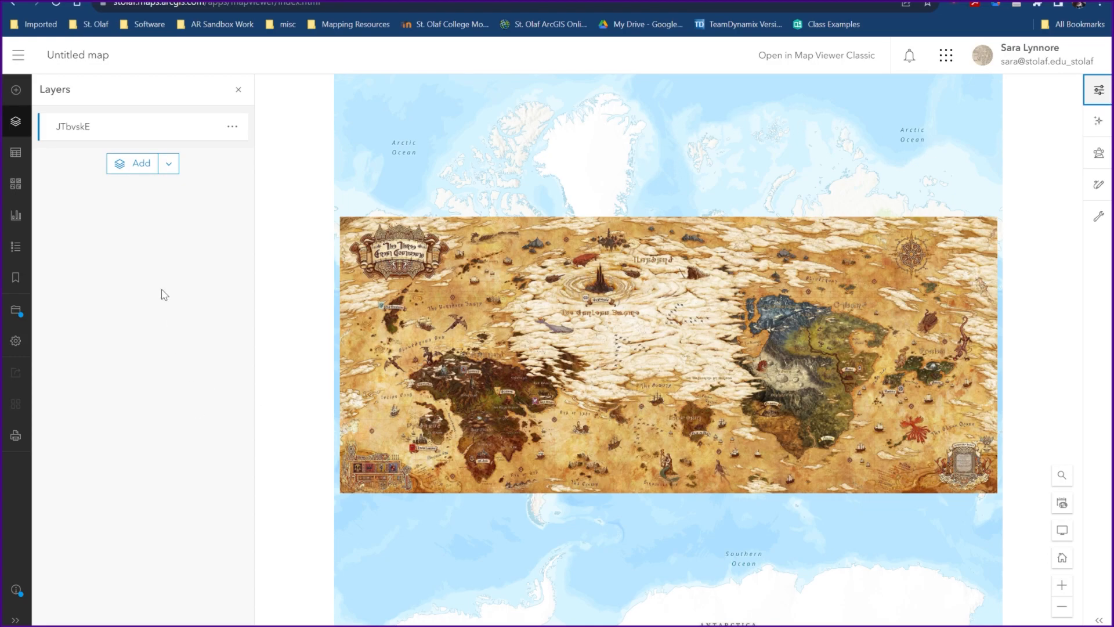
# - Search the Living Atlas for "blank black background" and add the Blank Black Vector Basemap layer to the map
pyautogui.click(133, 163)
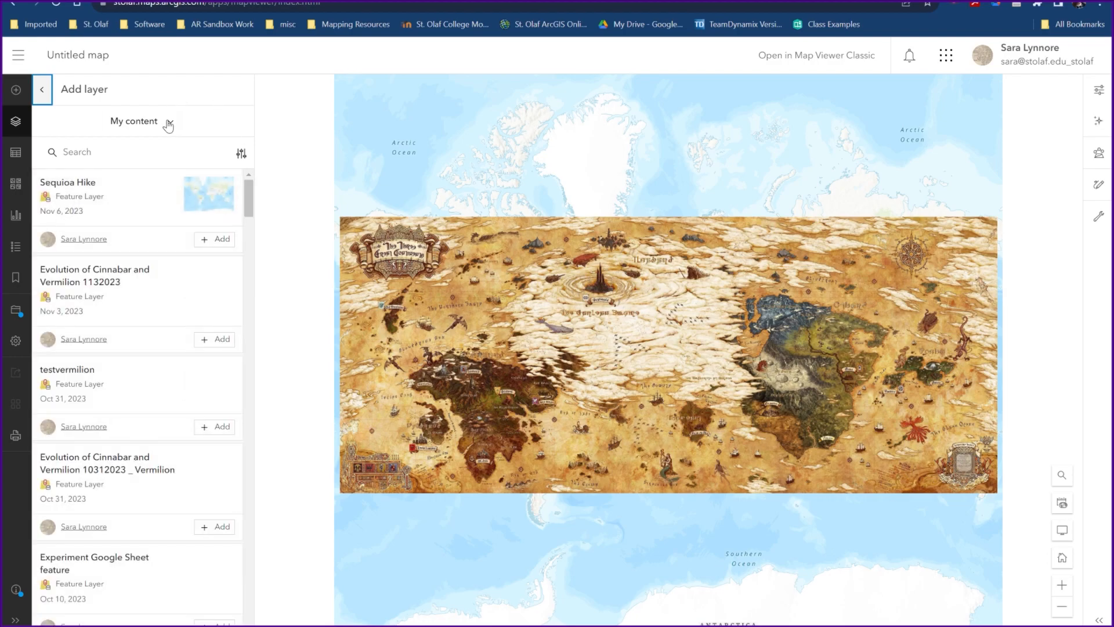
pyautogui.click(168, 124)
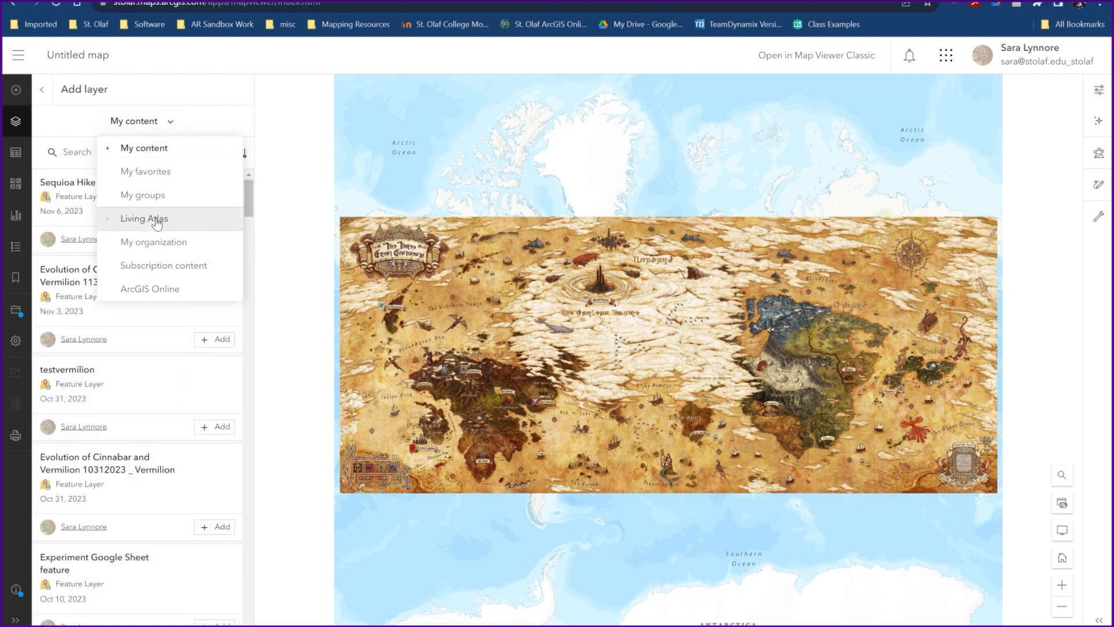
pyautogui.click(154, 218)
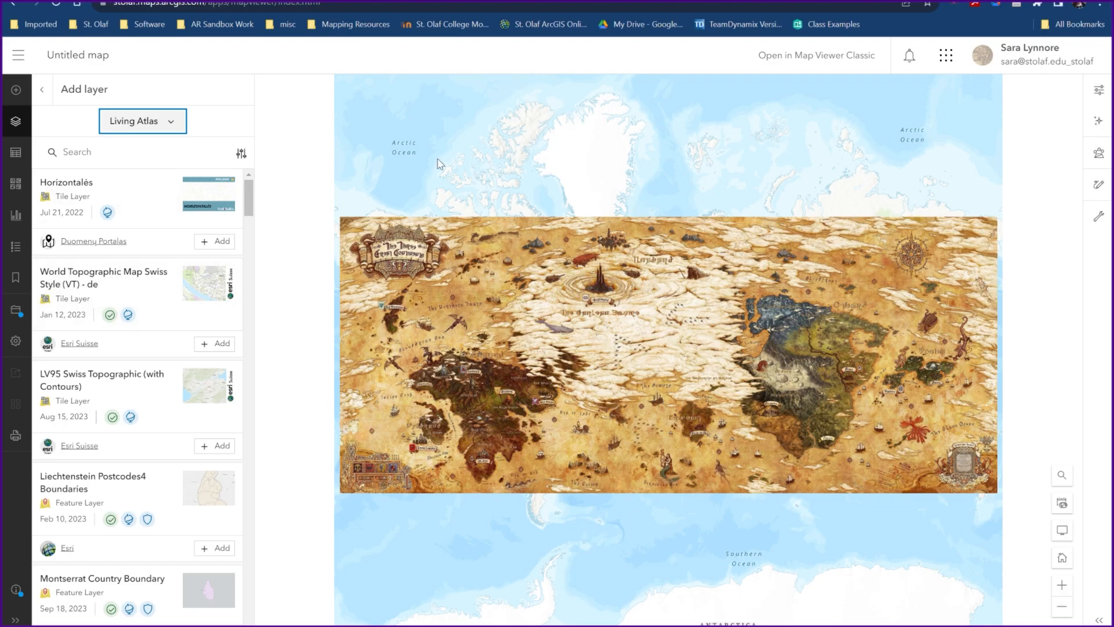
pyautogui.click(99, 152)
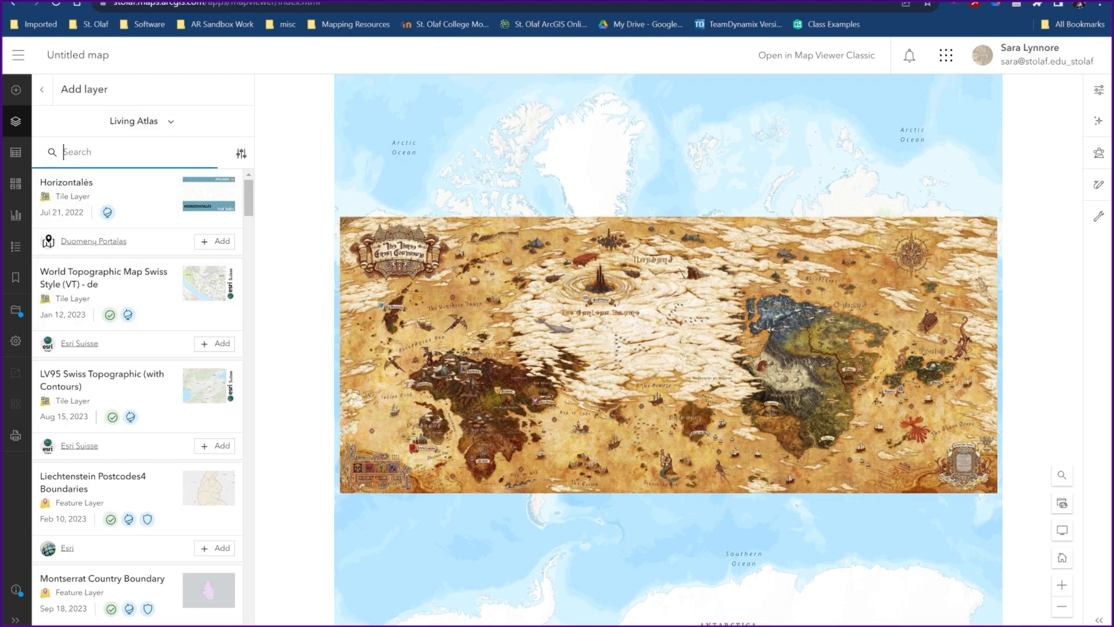
pyautogui.write('blank b')
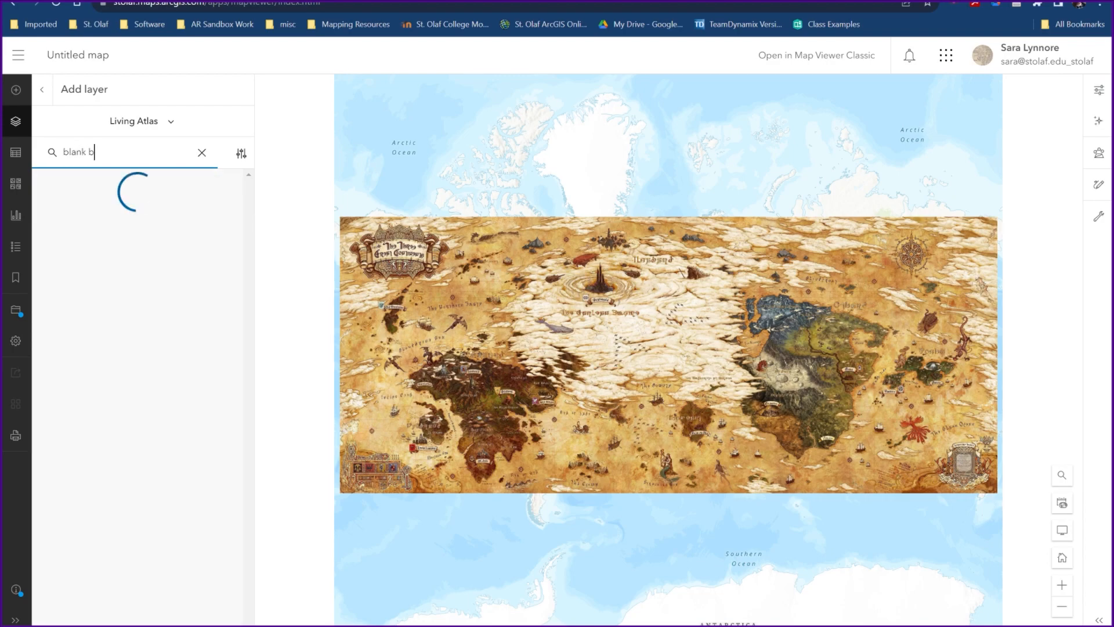
pyautogui.write('lack')
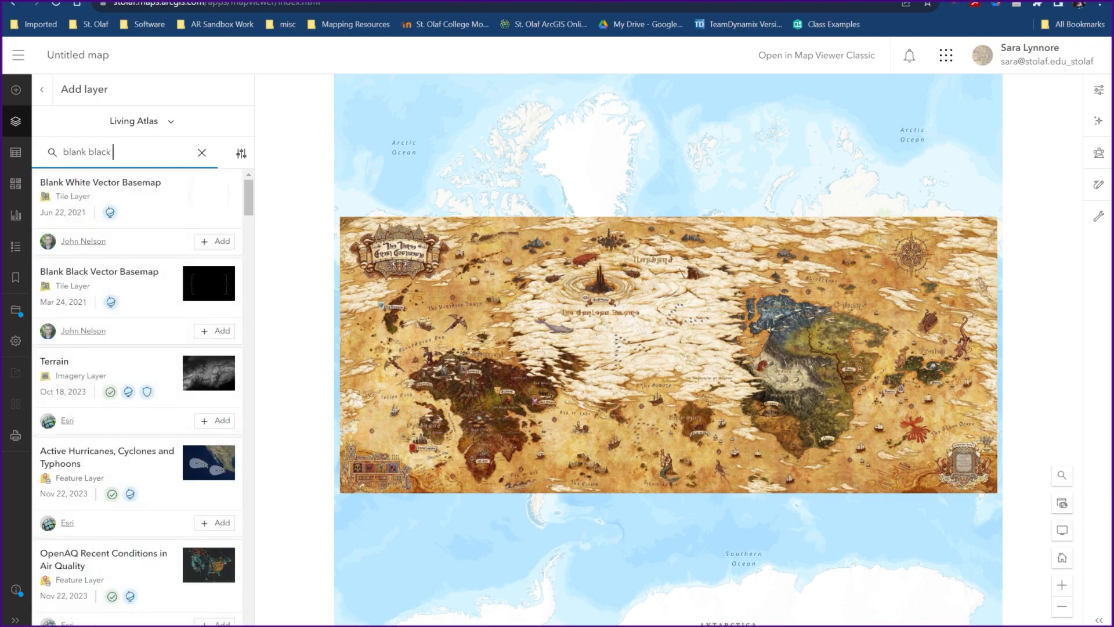
pyautogui.write(' background')
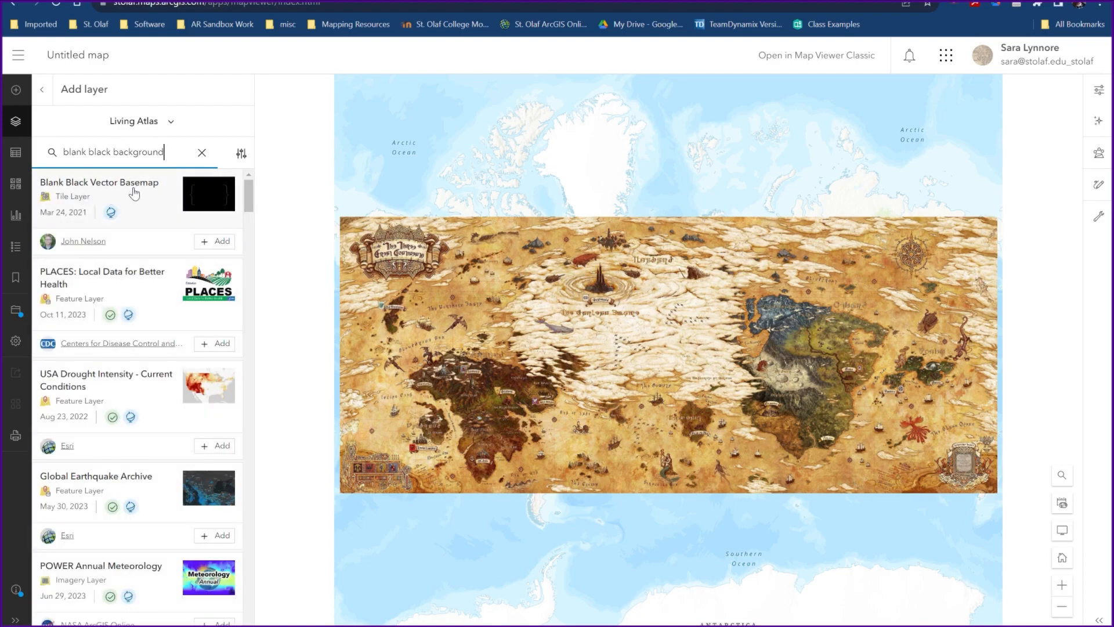
pyautogui.click(216, 242)
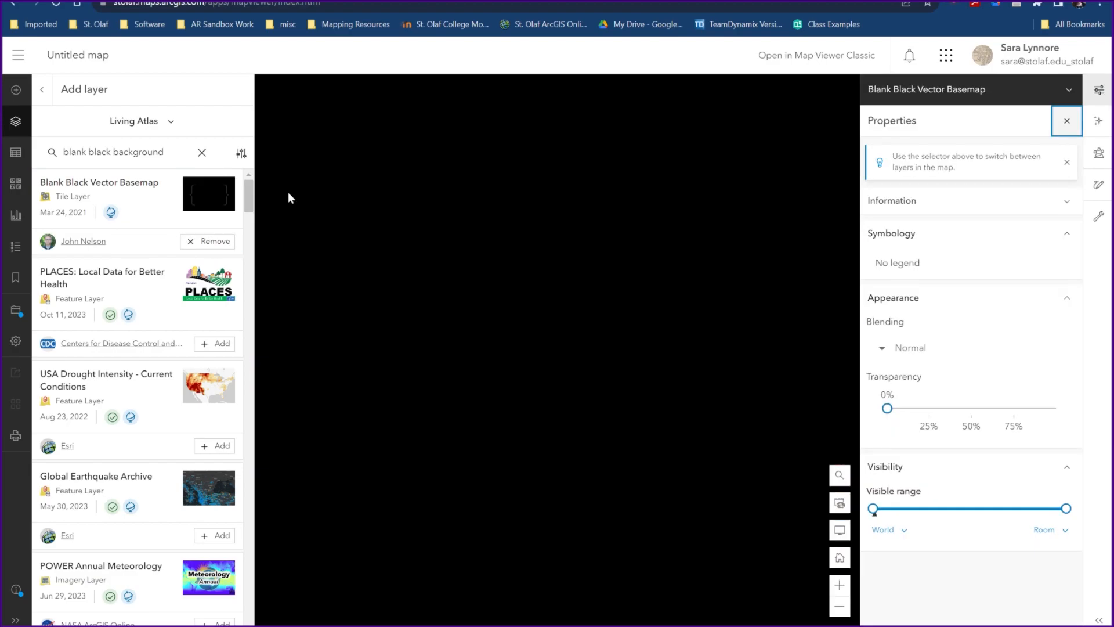
# - Reorder the layers so that the JTbvskE image lies above the Blank Black Vector Basemap
pyautogui.click(1098, 89)
pyautogui.click(41, 88)
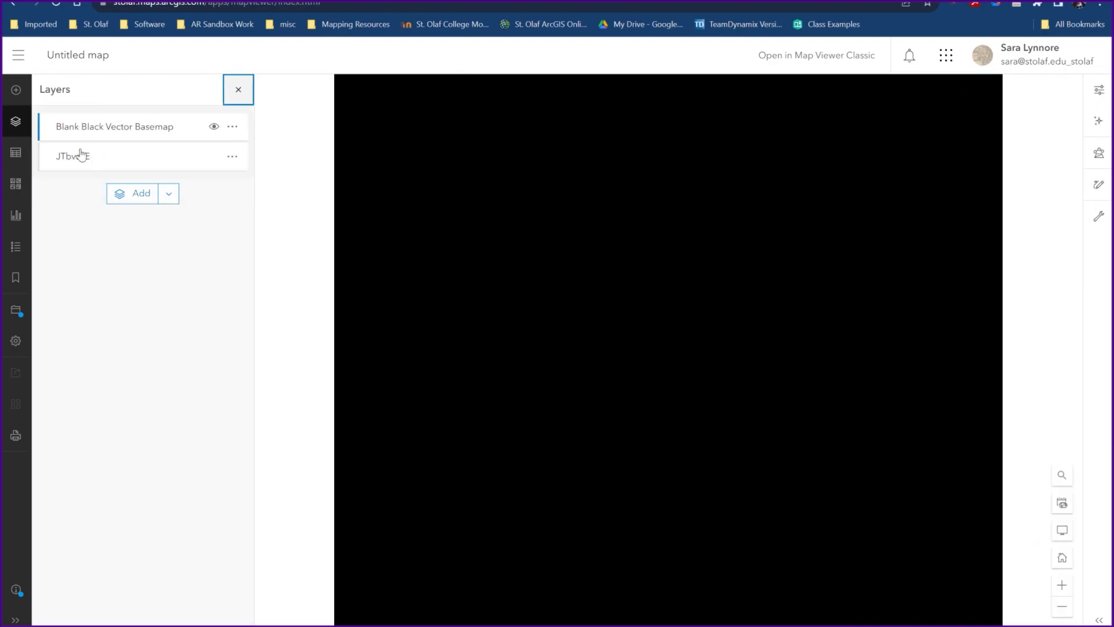
pyautogui.moveTo(98, 160); pyautogui.dragTo(99, 128)
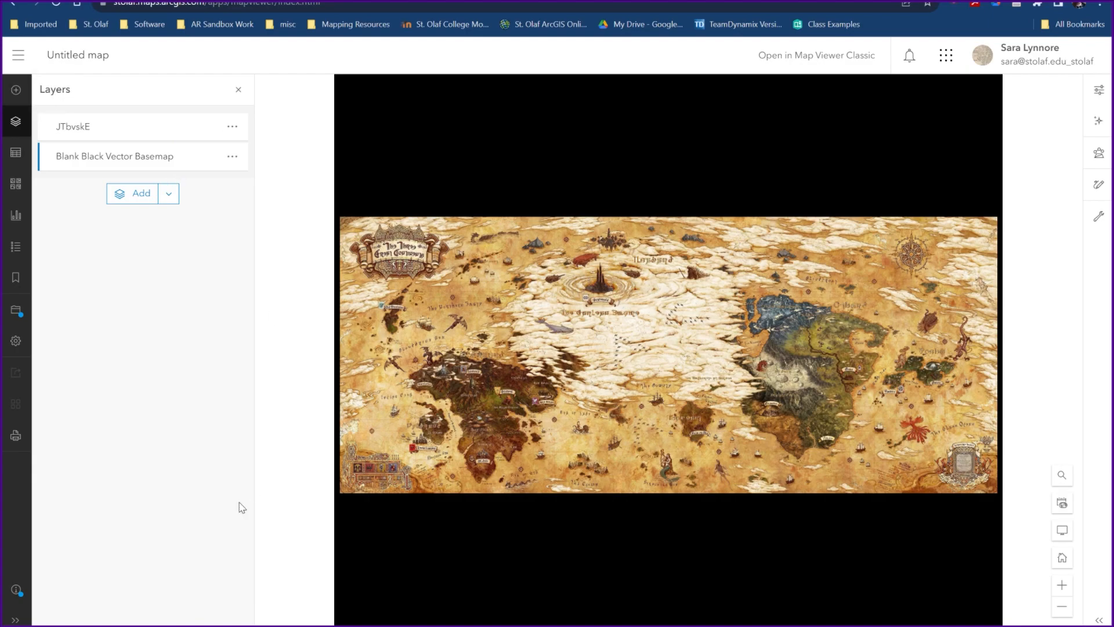
# - Save the web map with the title "FFXIV Map"
pyautogui.click(13, 314)
pyautogui.click(66, 317)
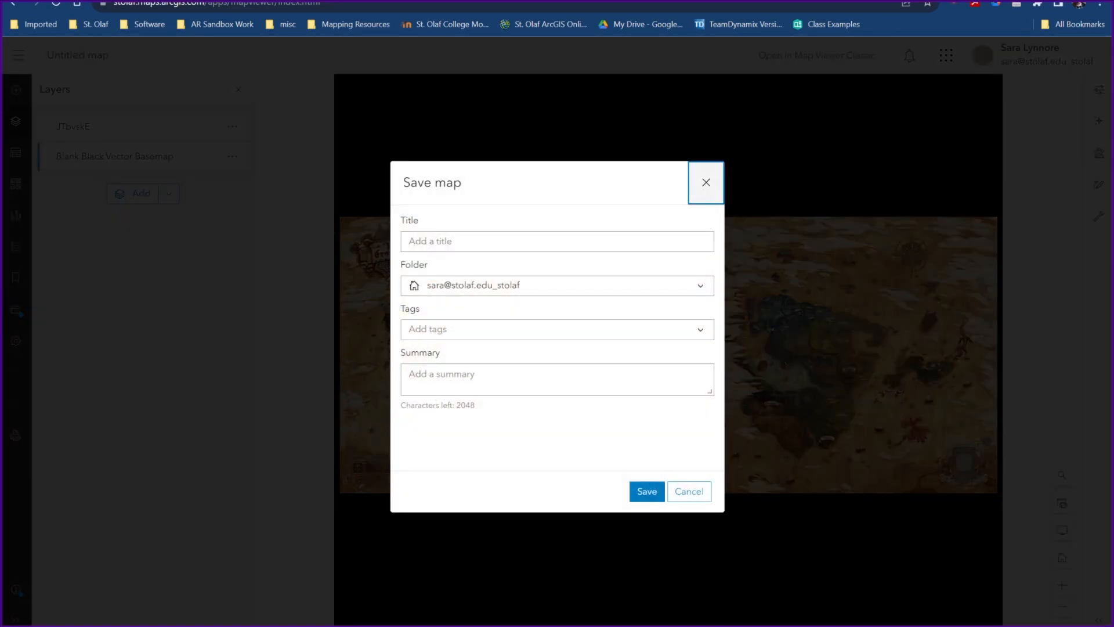
pyautogui.click(465, 242)
pyautogui.write('FFXIV Map')
pyautogui.click(647, 494)
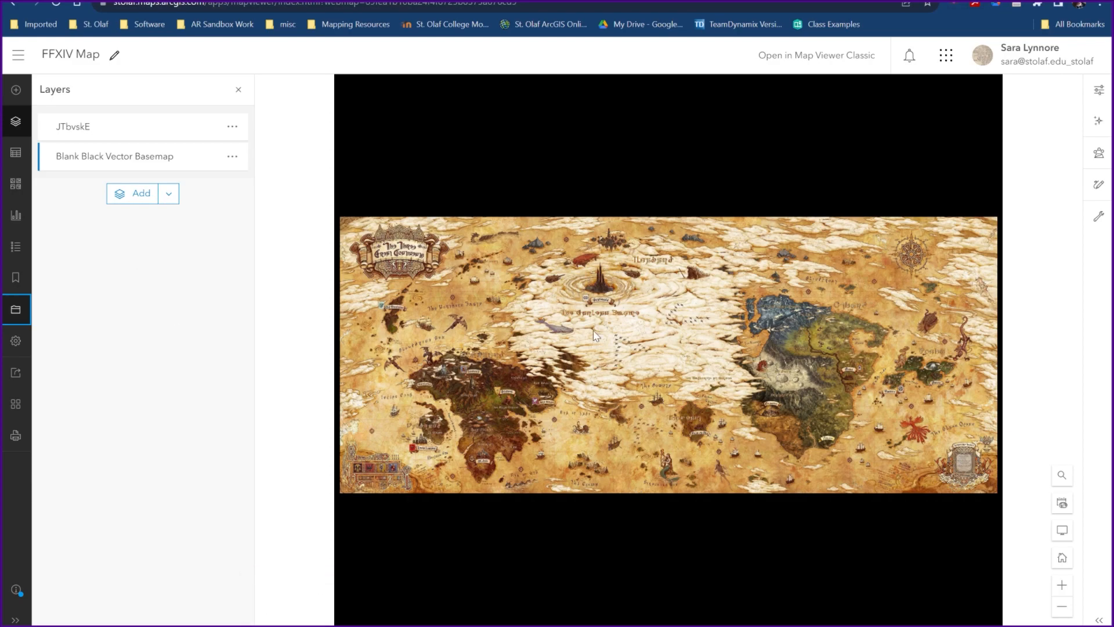
# - Go to the Content page and create a new StoryMap
pyautogui.click(18, 55)
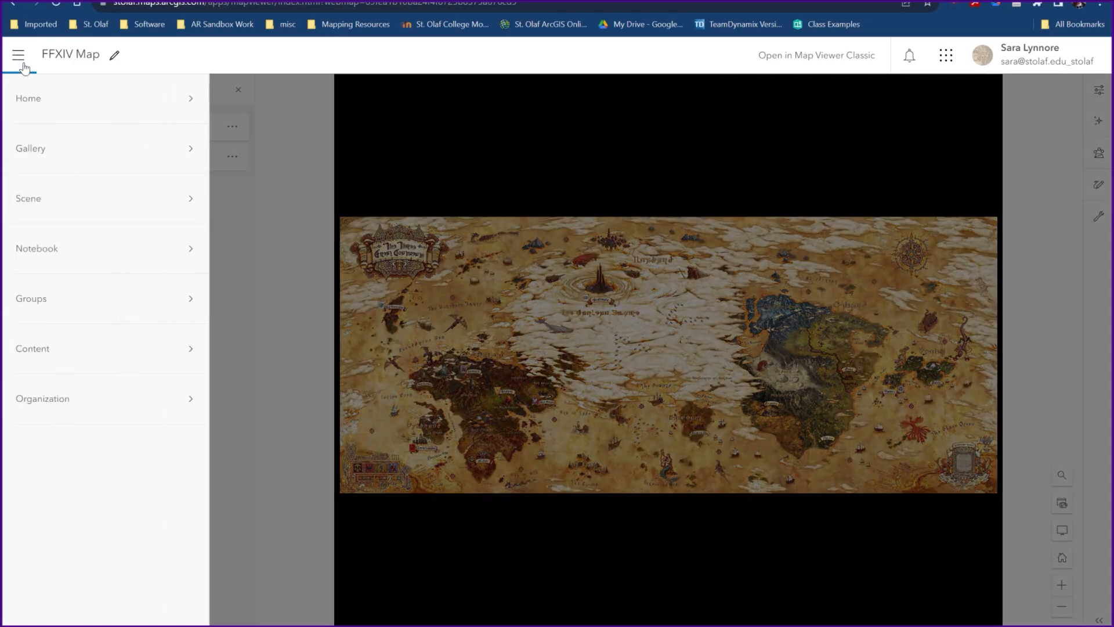
pyautogui.click(38, 349)
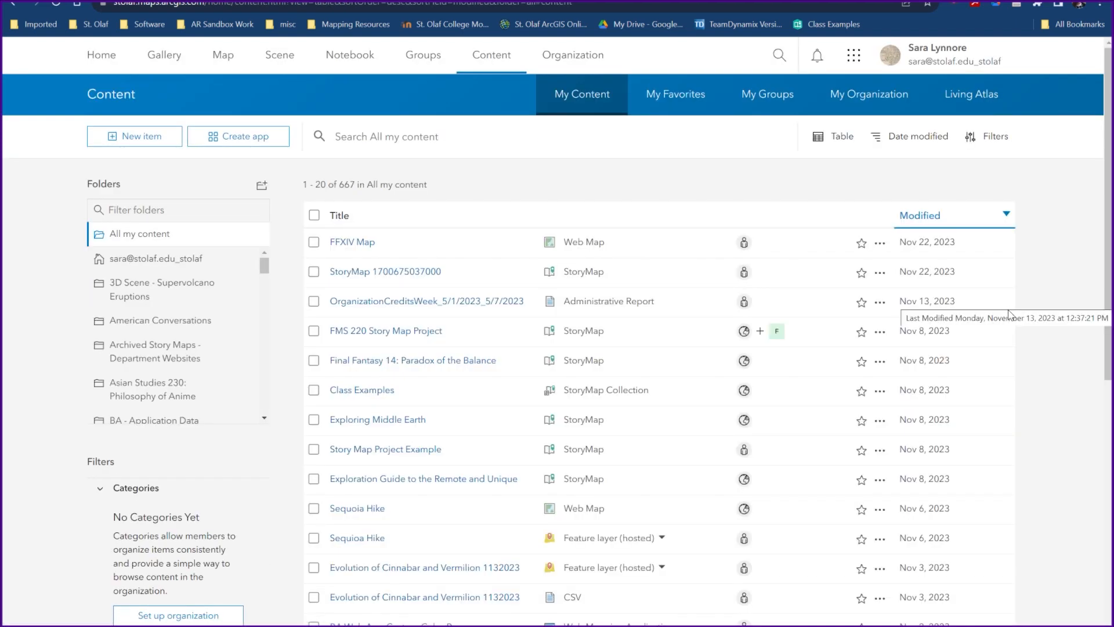
pyautogui.click(242, 140)
pyautogui.click(311, 319)
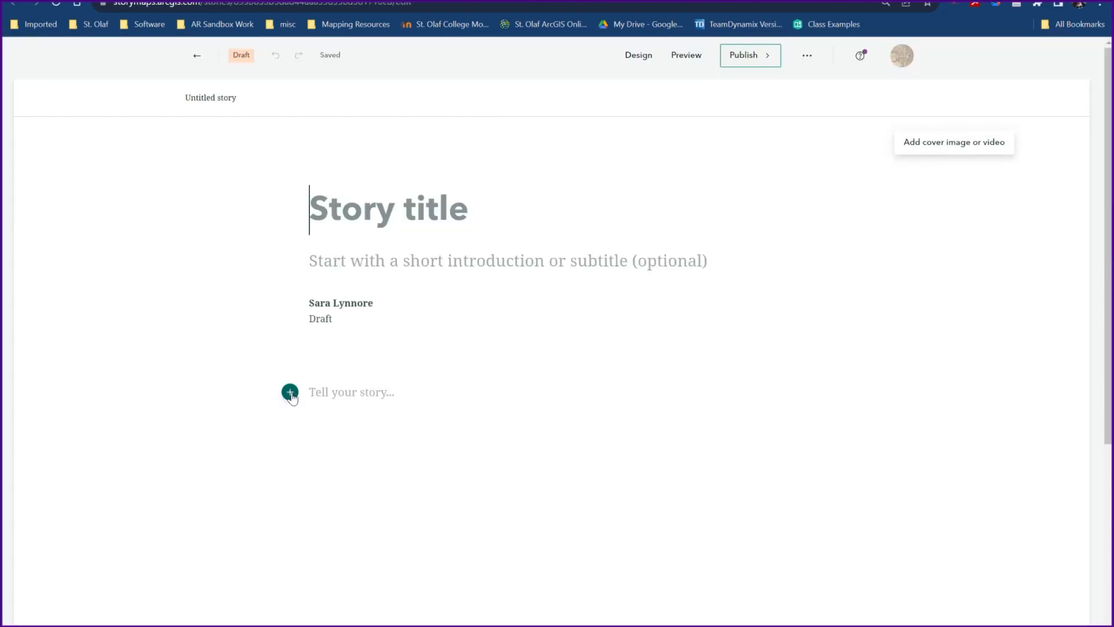
# - Insert a map tour into the story using the Explorer layout in its Grid form
pyautogui.click(290, 392)
pyautogui.scroll(-4, 389, 450)
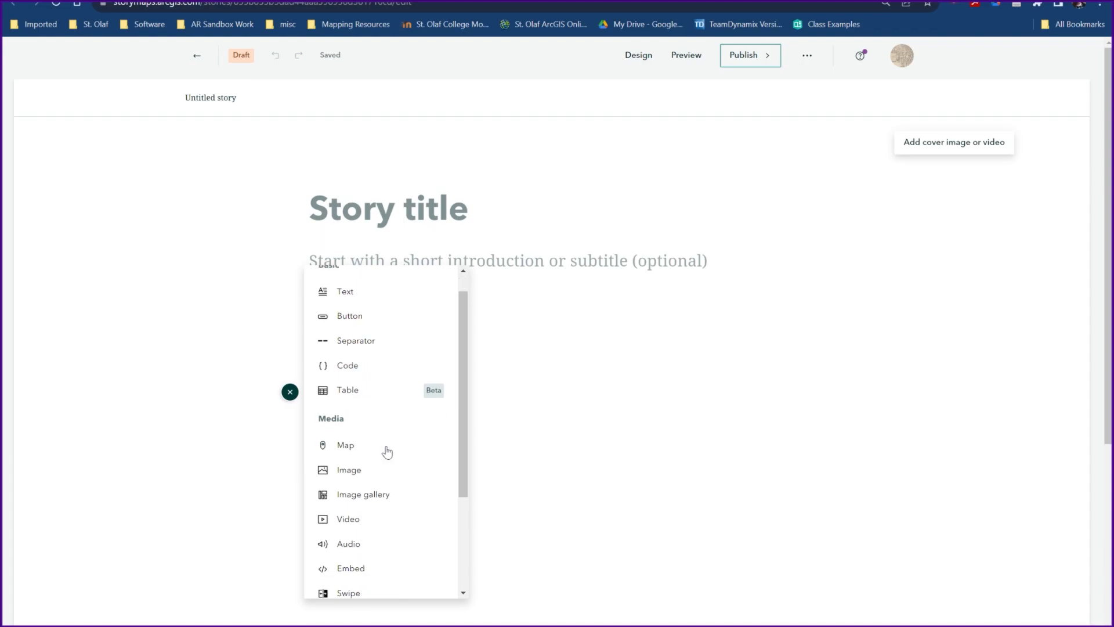
pyautogui.click(345, 576)
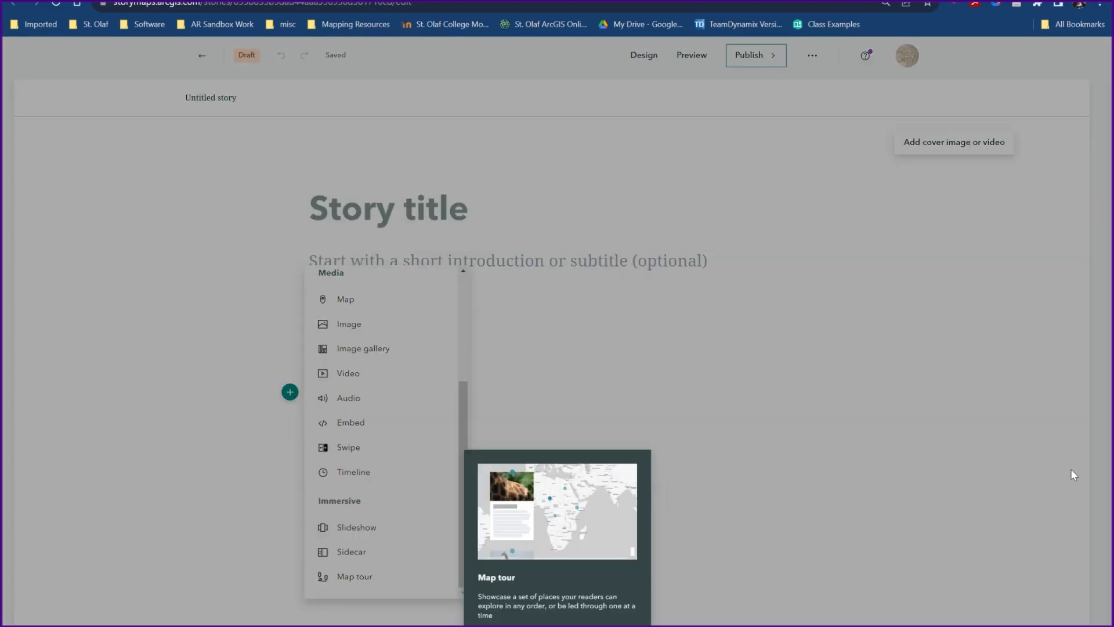
pyautogui.click(508, 159)
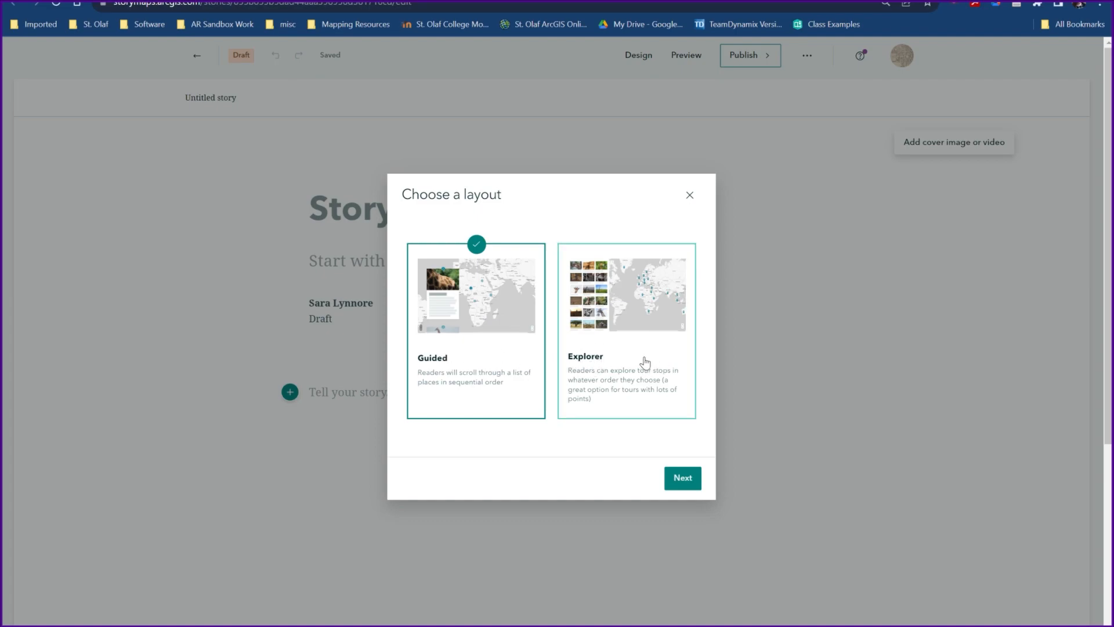
pyautogui.click(665, 356)
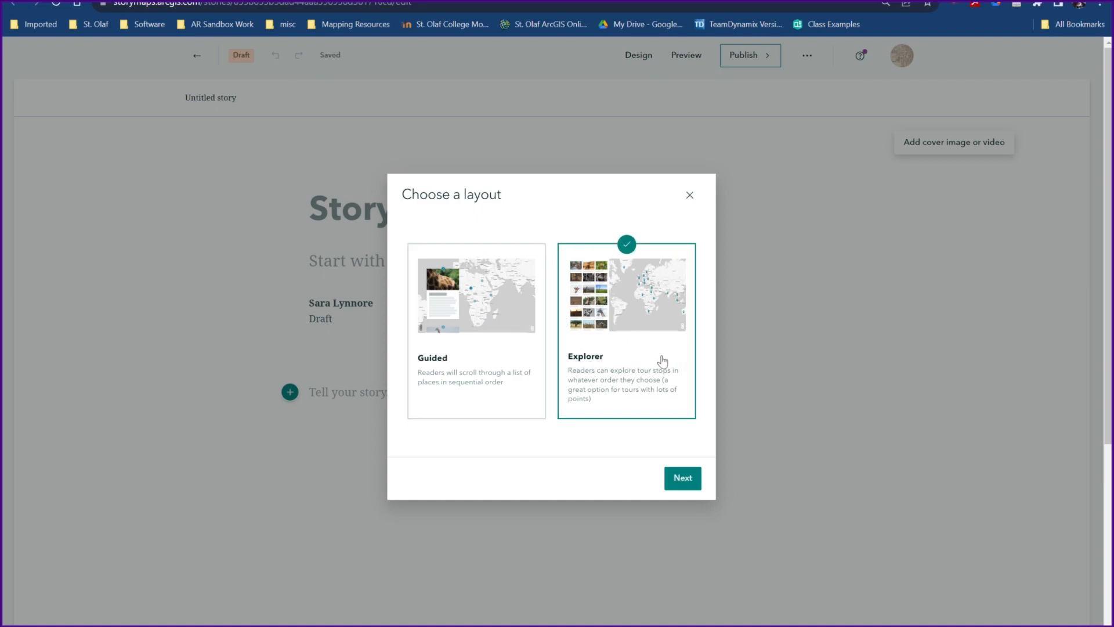
pyautogui.click(694, 478)
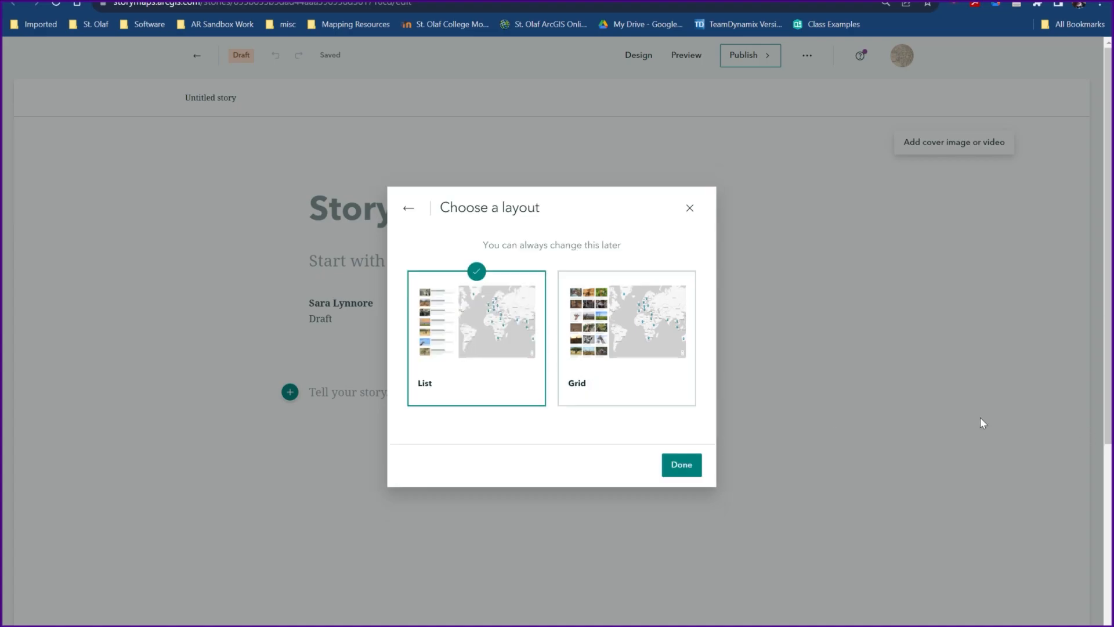
pyautogui.click(598, 347)
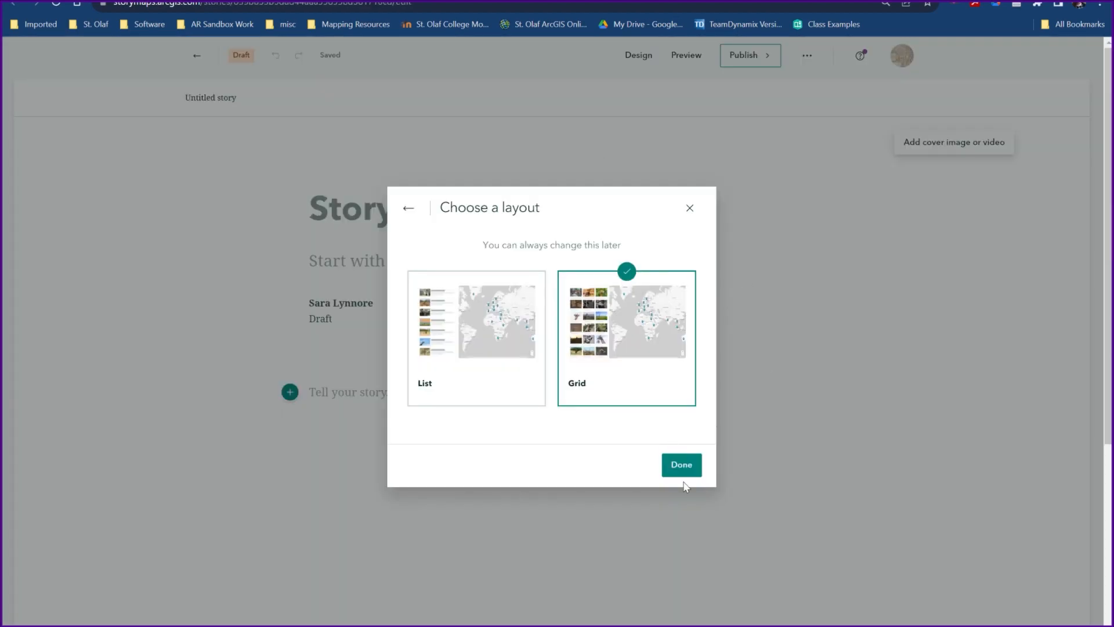
pyautogui.click(689, 471)
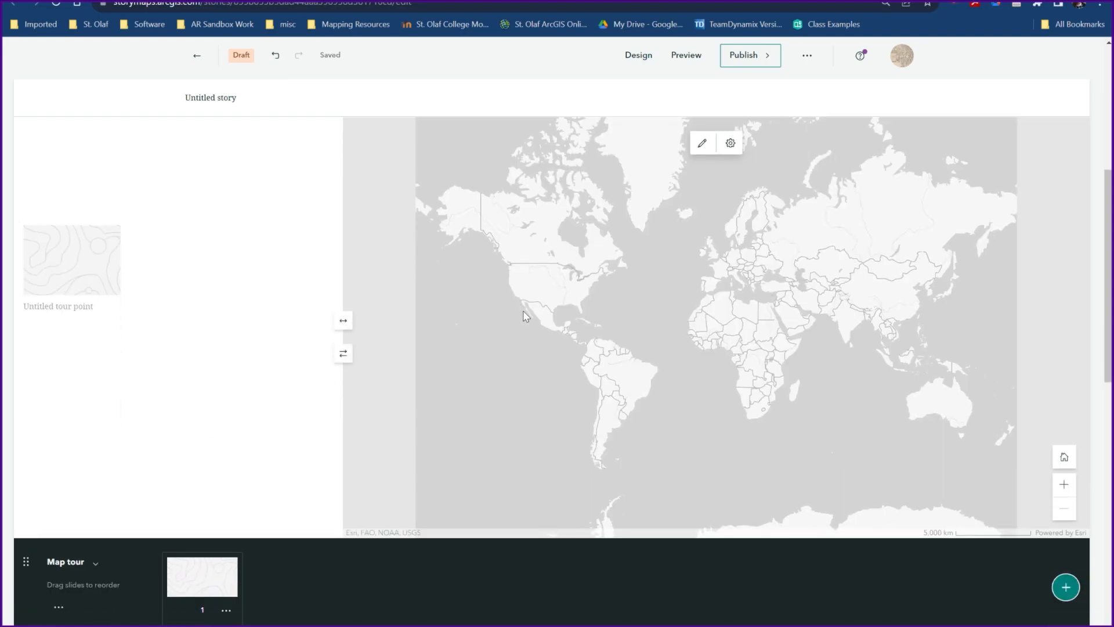
# - Replace the map tour's basemap with the FFXIV Map web map and apply the change
pyautogui.click(701, 145)
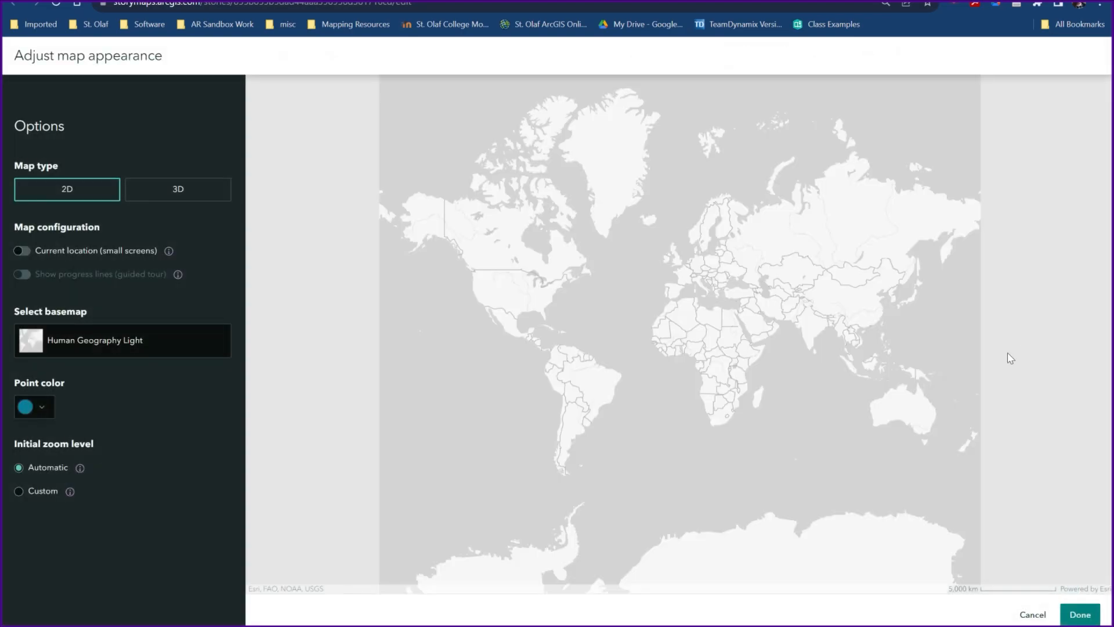
pyautogui.click(91, 346)
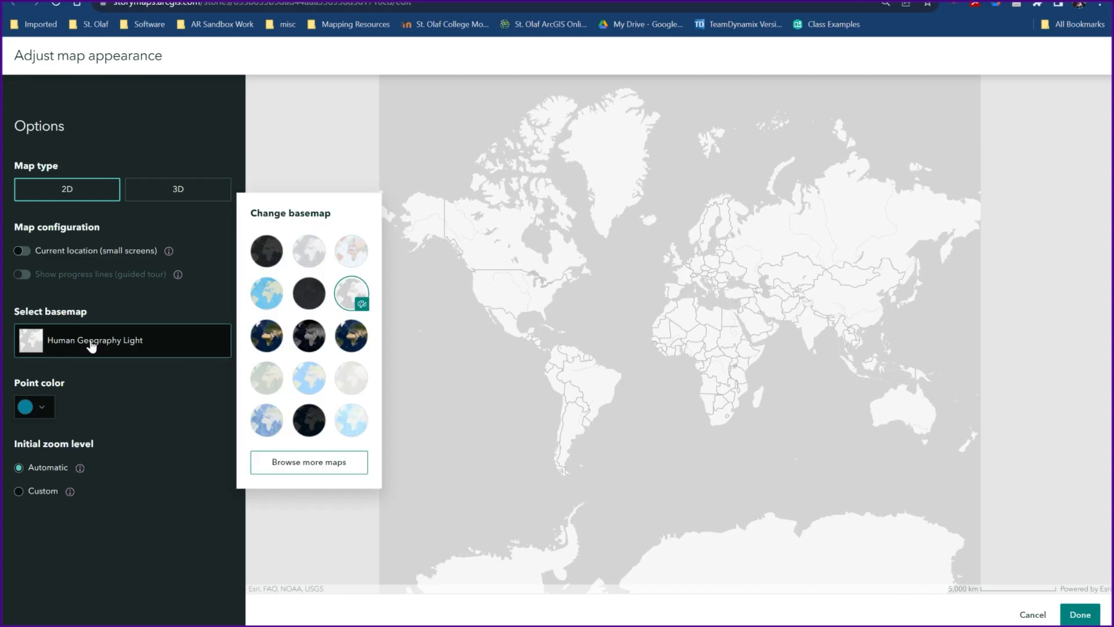
pyautogui.click(318, 468)
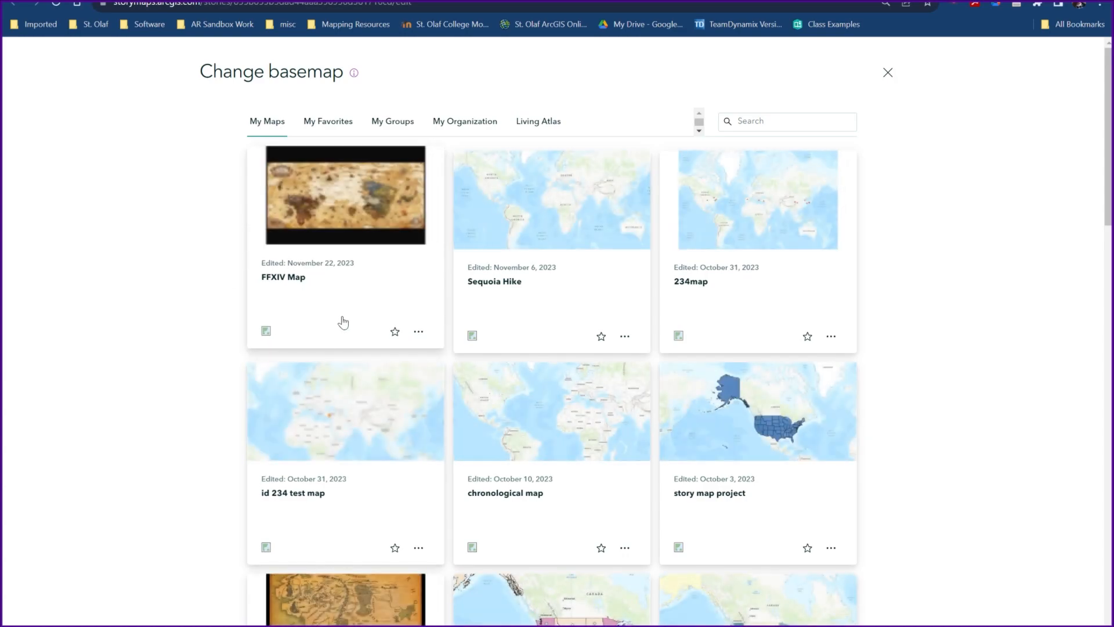
pyautogui.click(360, 223)
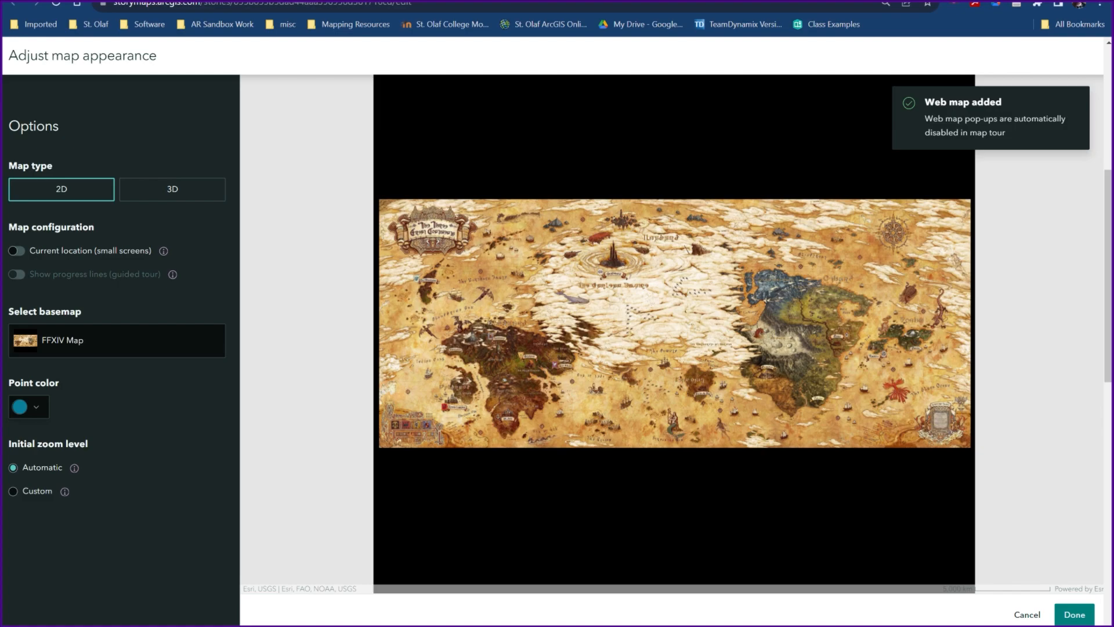
pyautogui.click(1074, 614)
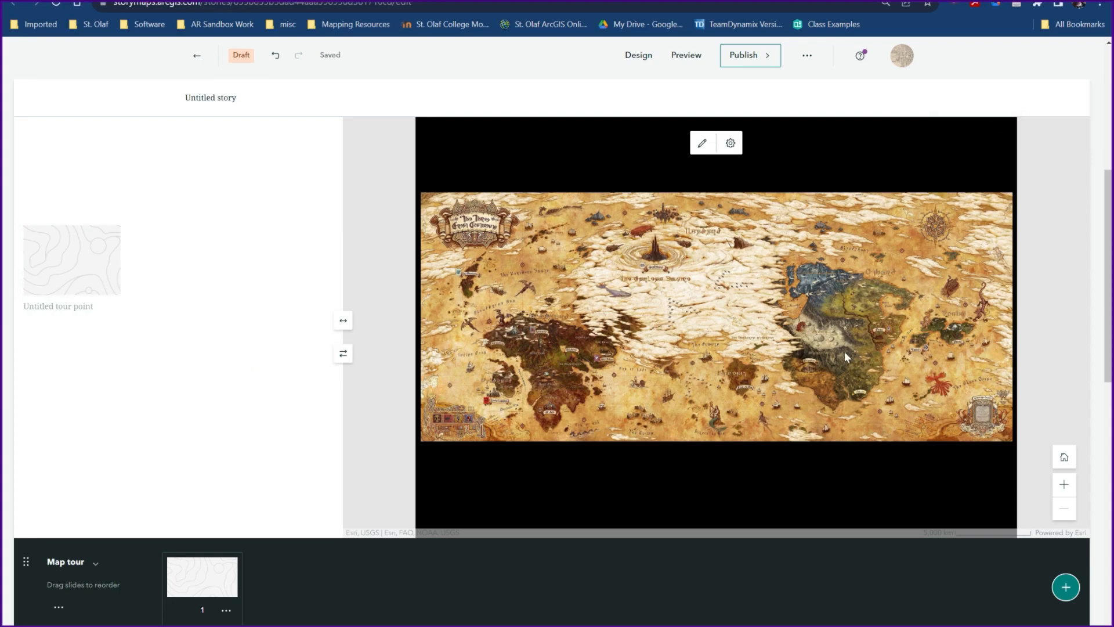
# - Add a location to the first tour point beside the Limsa Lominsa castle, using the current zoom level
pyautogui.click(57, 277)
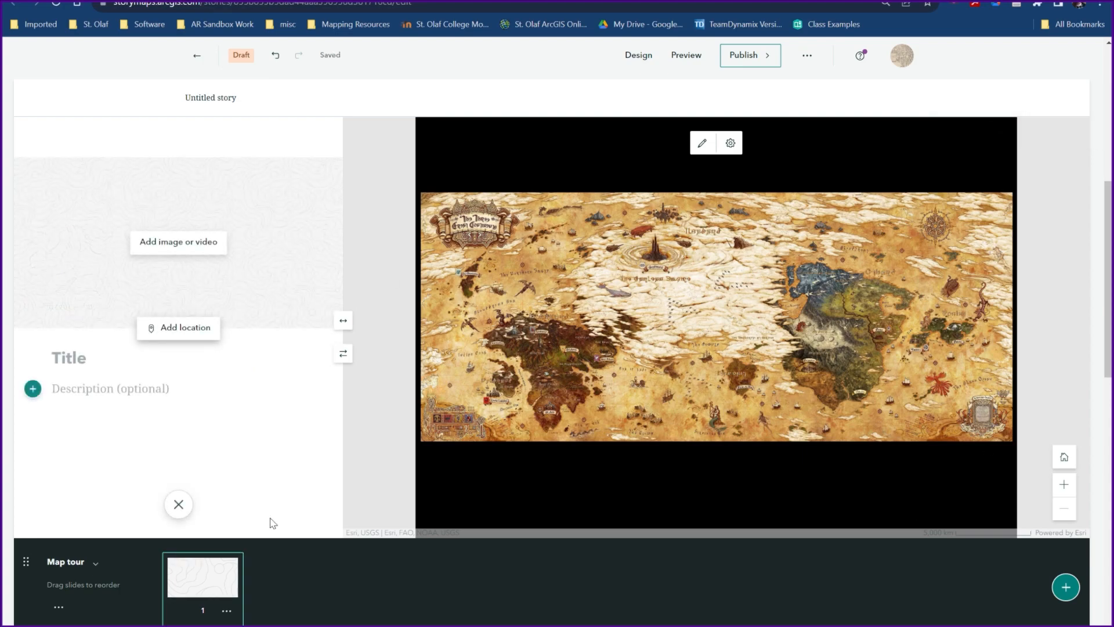
pyautogui.click(167, 329)
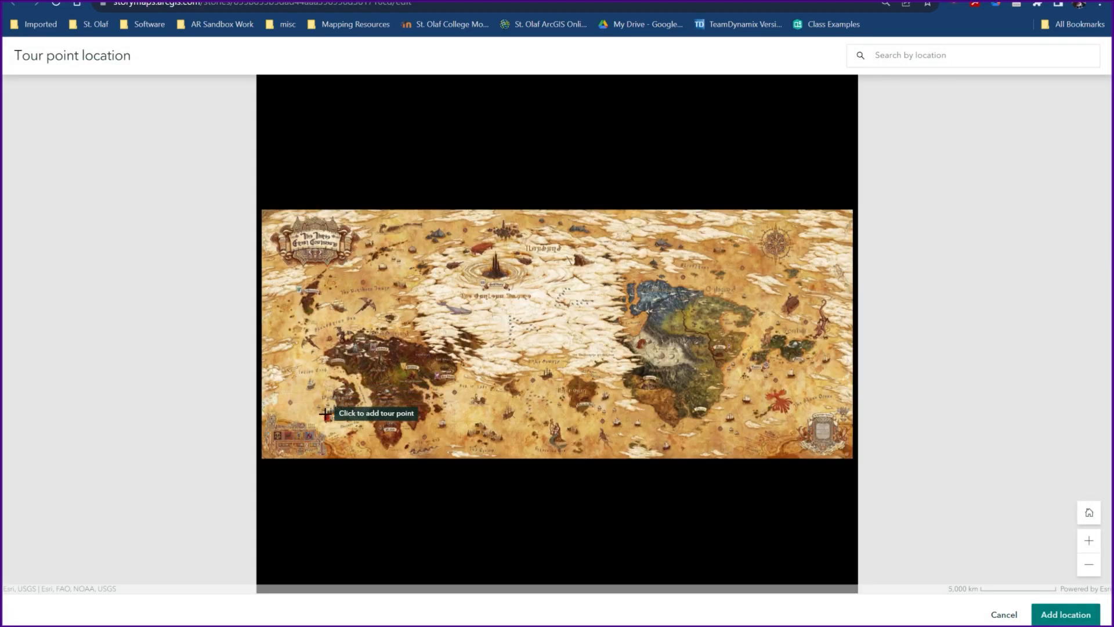
pyautogui.scroll(1, 342, 405)
pyautogui.scroll(1, 343, 404)
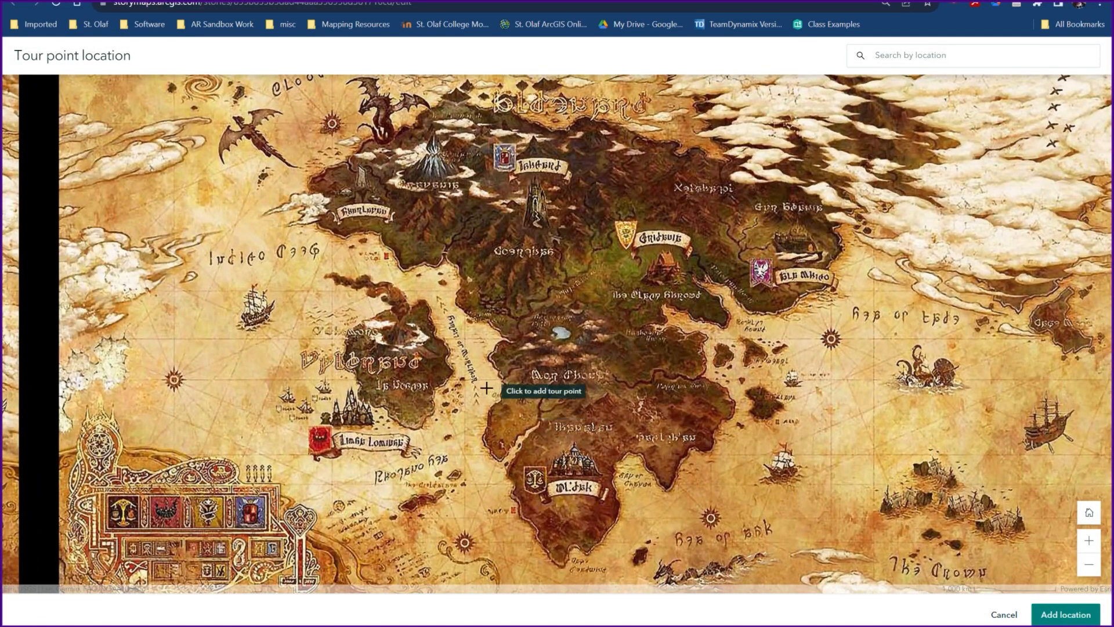
pyautogui.scroll(2, 505, 401)
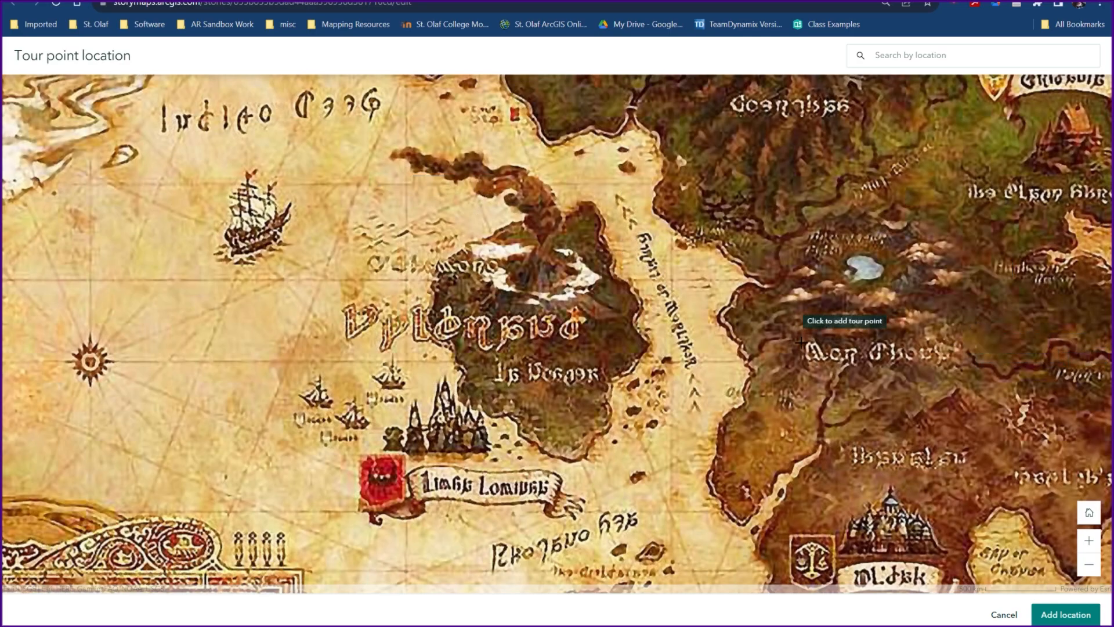
pyautogui.scroll(1, 588, 458)
pyautogui.scroll(1, 621, 478)
pyautogui.scroll(-2, 634, 468)
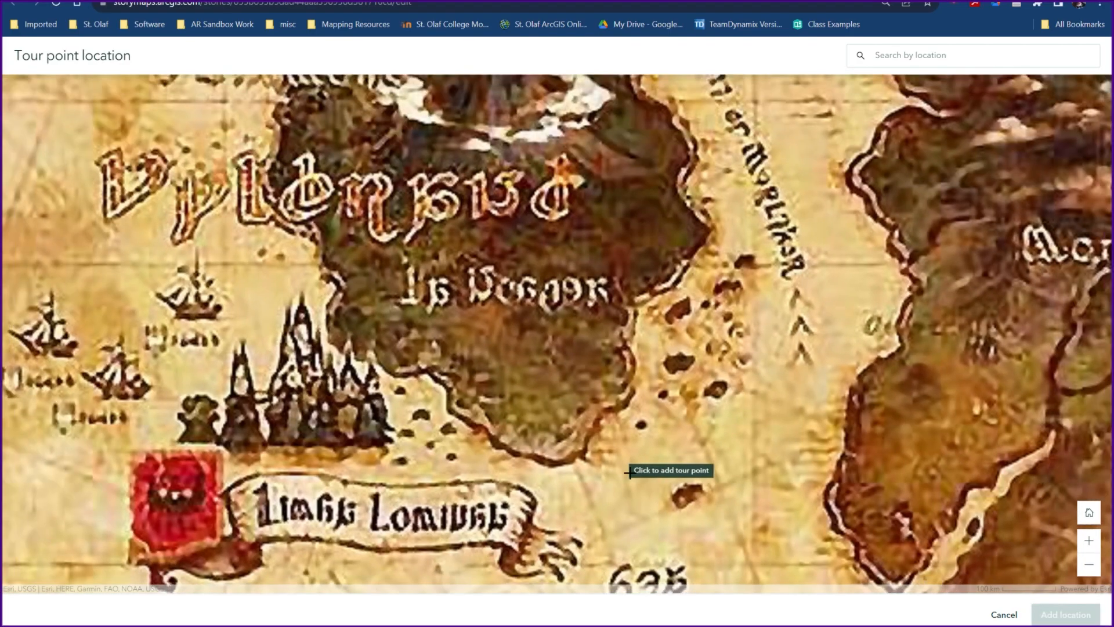
pyautogui.moveTo(580, 354); pyautogui.dragTo(664, 365)
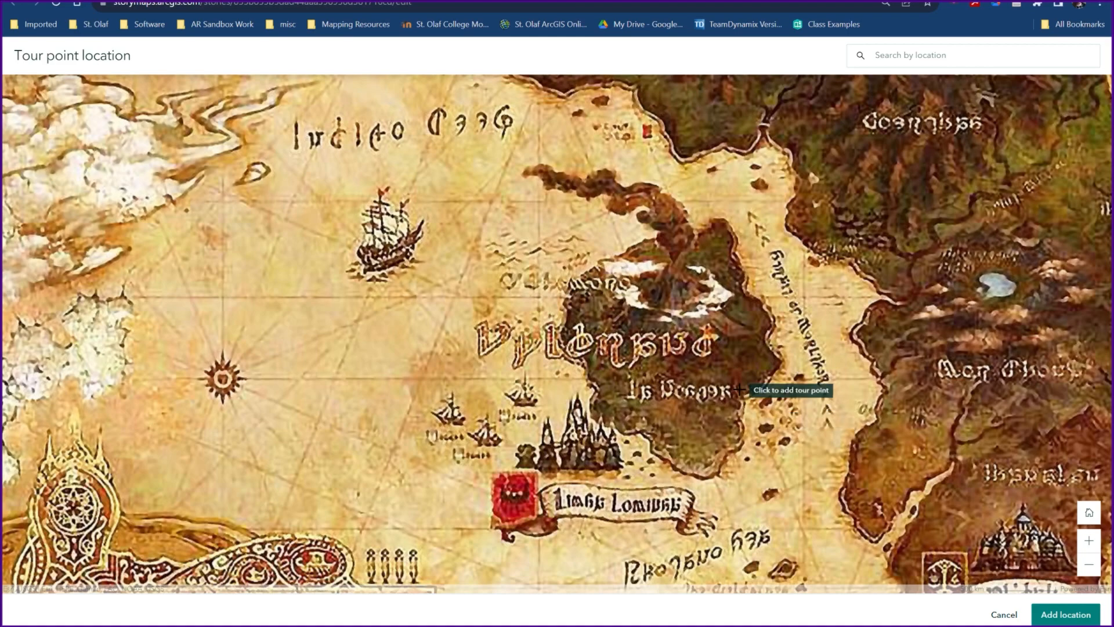
pyautogui.moveTo(741, 388); pyautogui.dragTo(745, 366)
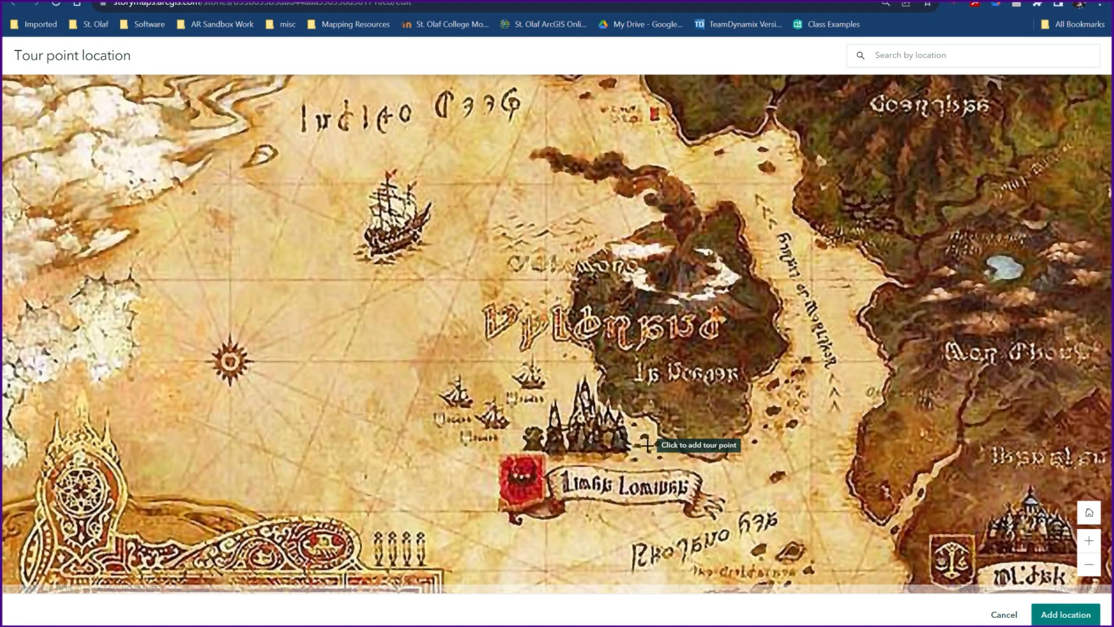
pyautogui.click(646, 443)
pyautogui.click(936, 543)
pyautogui.click(1055, 618)
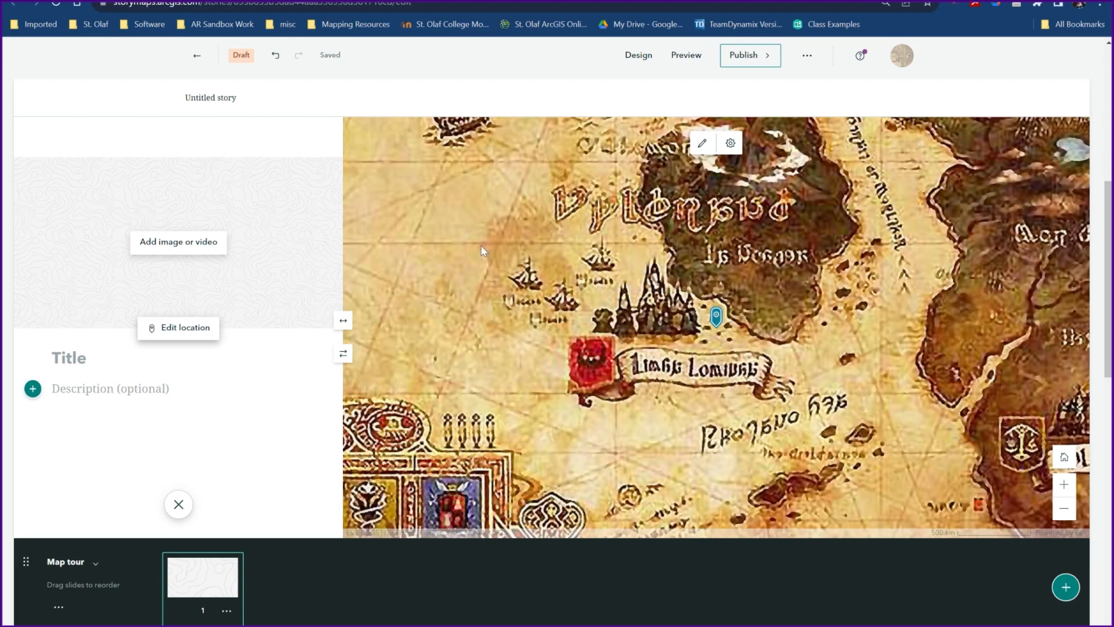
# - Change the map tour's point color to off-white #F7F7F7 and apply it
pyautogui.click(703, 143)
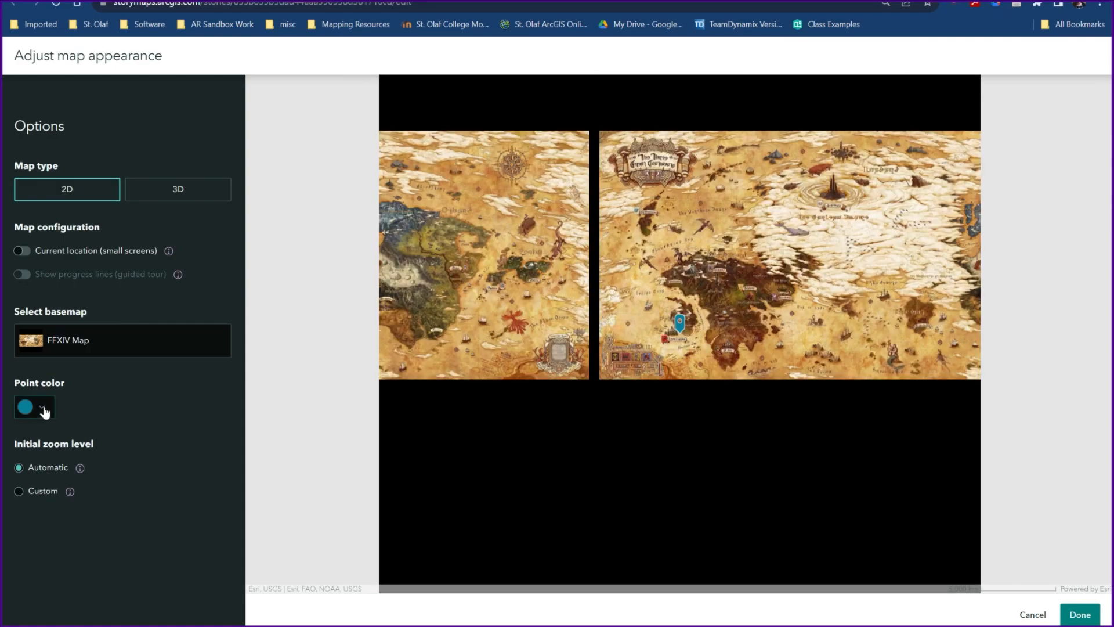
pyautogui.click(42, 409)
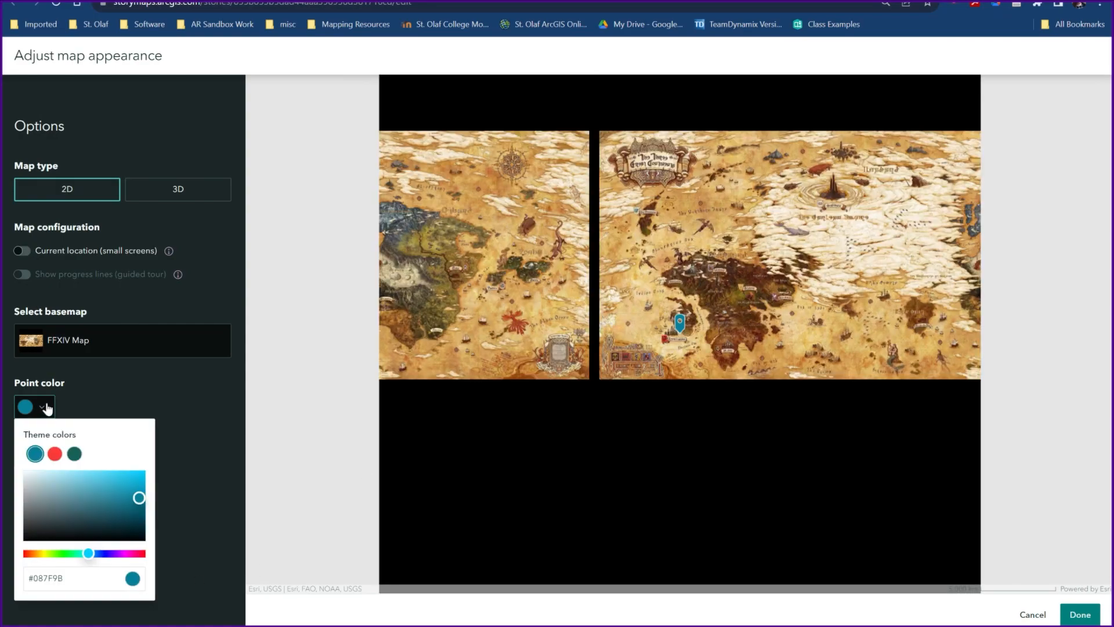
pyautogui.click(48, 558)
pyautogui.moveTo(140, 498); pyautogui.dragTo(127, 470)
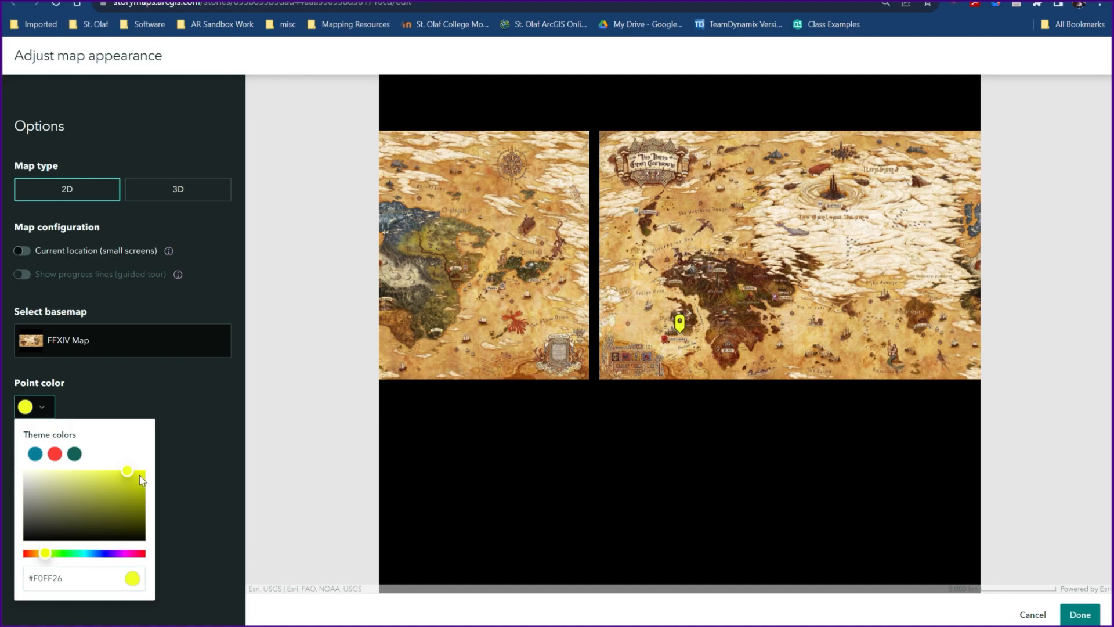
pyautogui.click(25, 477)
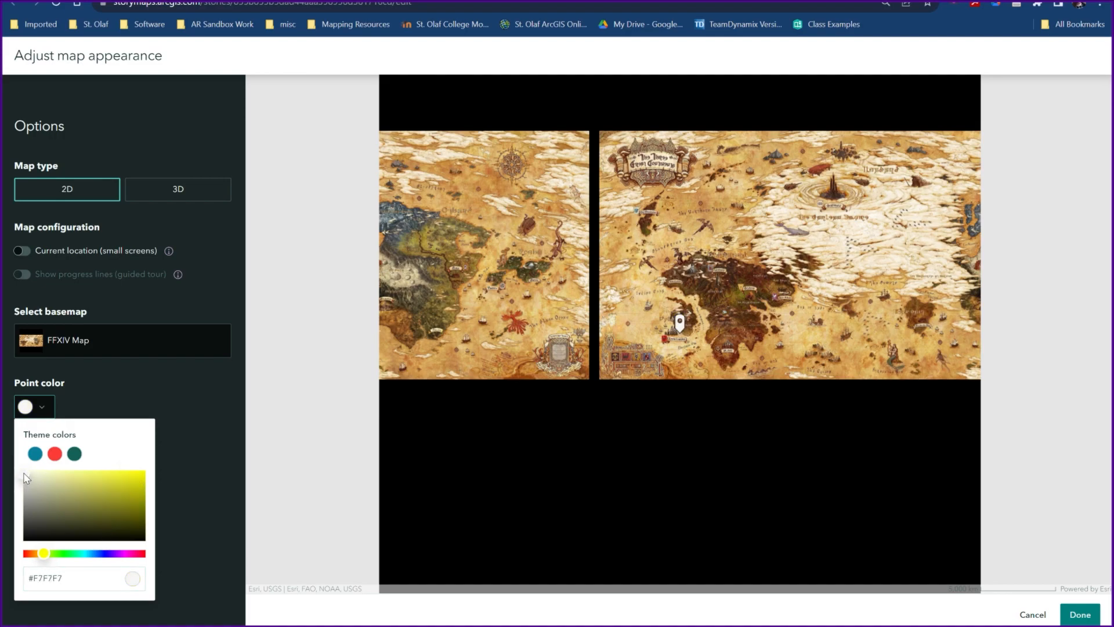
pyautogui.click(1080, 615)
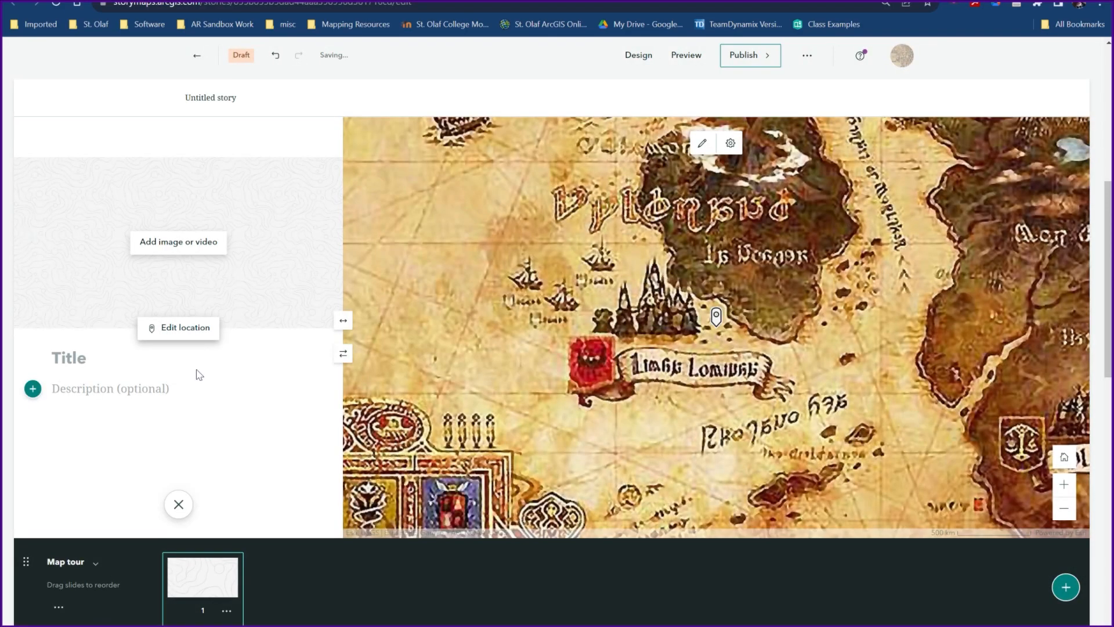
# - Title the first tour point "Limsa Lominsa" and close its details
pyautogui.write('Limsa L')
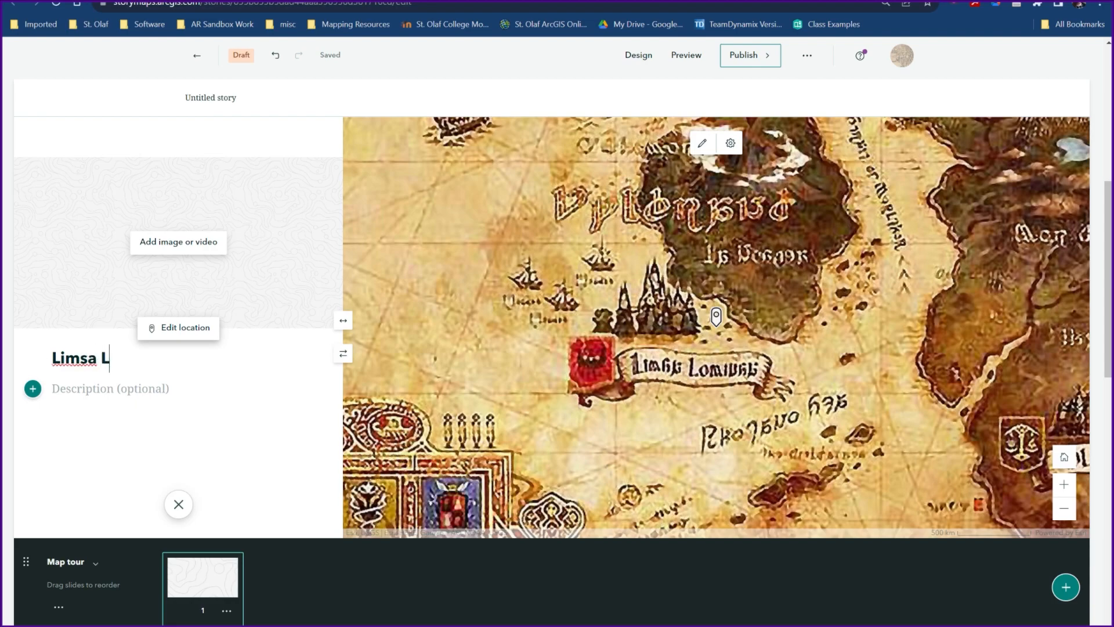
pyautogui.write('ominsa')
pyautogui.click(176, 504)
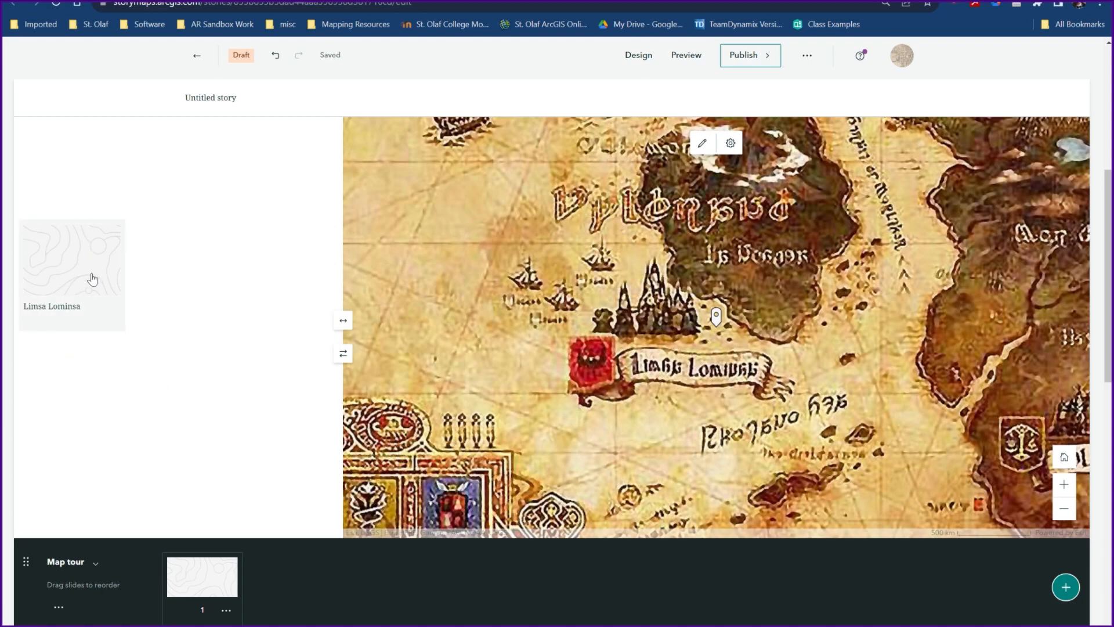
# - Add a second tour point titled "Gridania"
pyautogui.click(1066, 587)
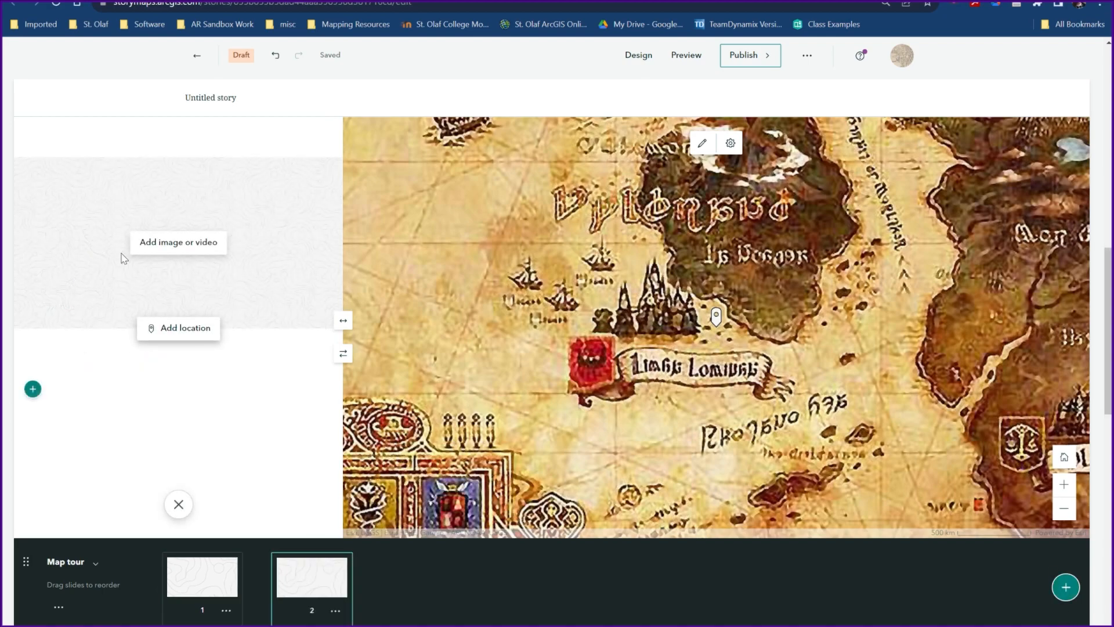
pyautogui.write('Gridania')
# - Place the Gridania point just beside its red-roofed building on the map, using the current zoom level, and close its details
pyautogui.click(193, 329)
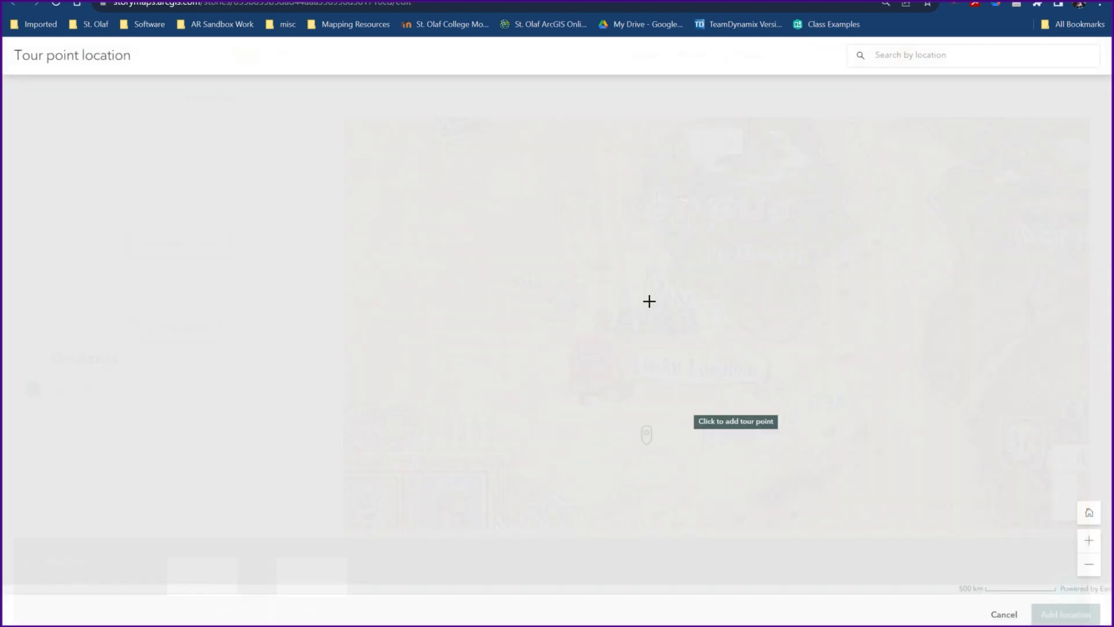
pyautogui.scroll(-3, 699, 432)
pyautogui.moveTo(872, 378); pyautogui.dragTo(732, 422)
pyautogui.scroll(2, 677, 398)
pyautogui.scroll(5, 726, 447)
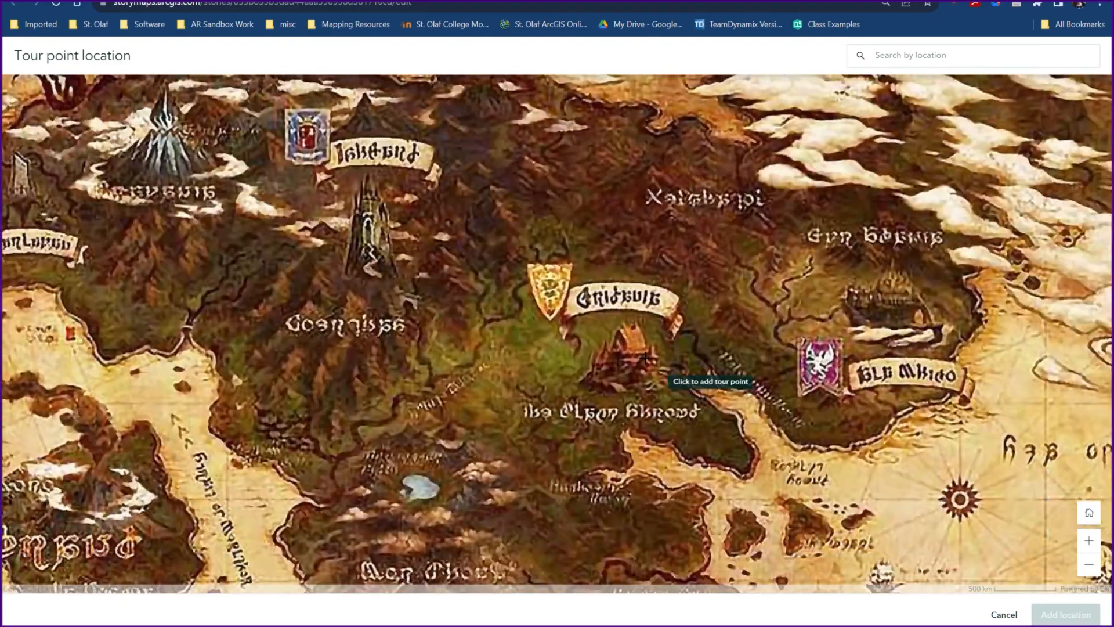
pyautogui.scroll(-3, 632, 373)
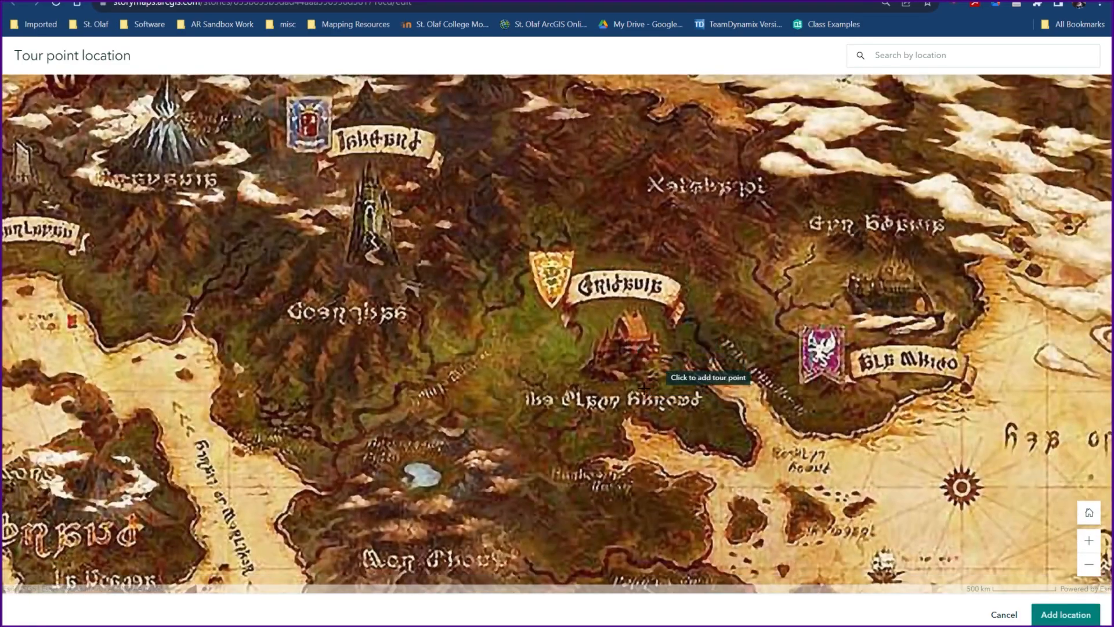
pyautogui.click(577, 360)
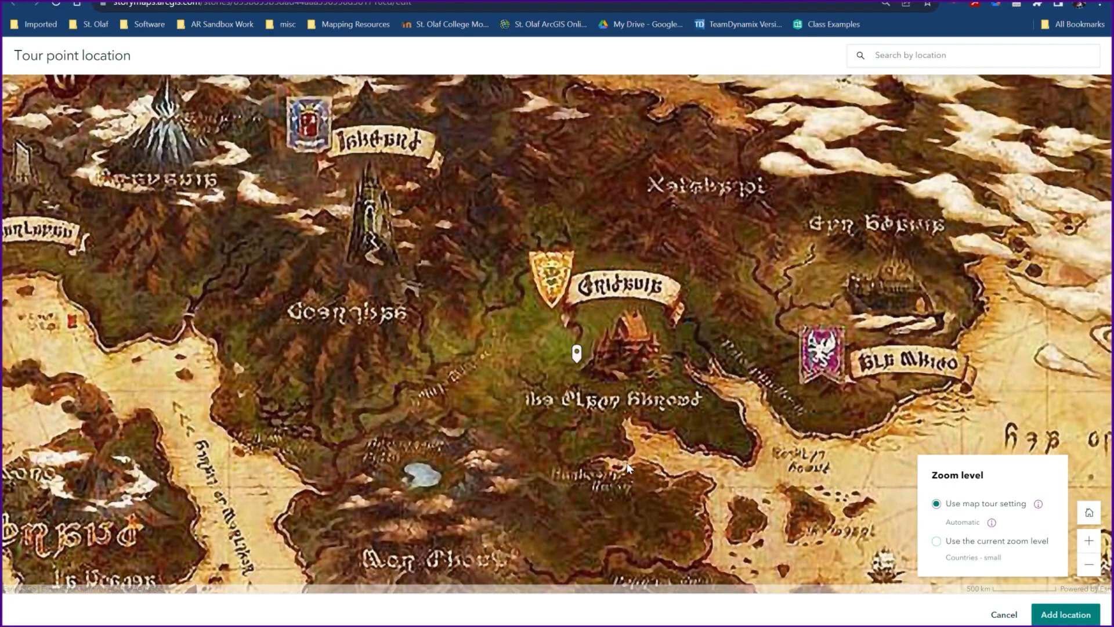
pyautogui.moveTo(625, 463); pyautogui.dragTo(701, 464)
pyautogui.click(937, 541)
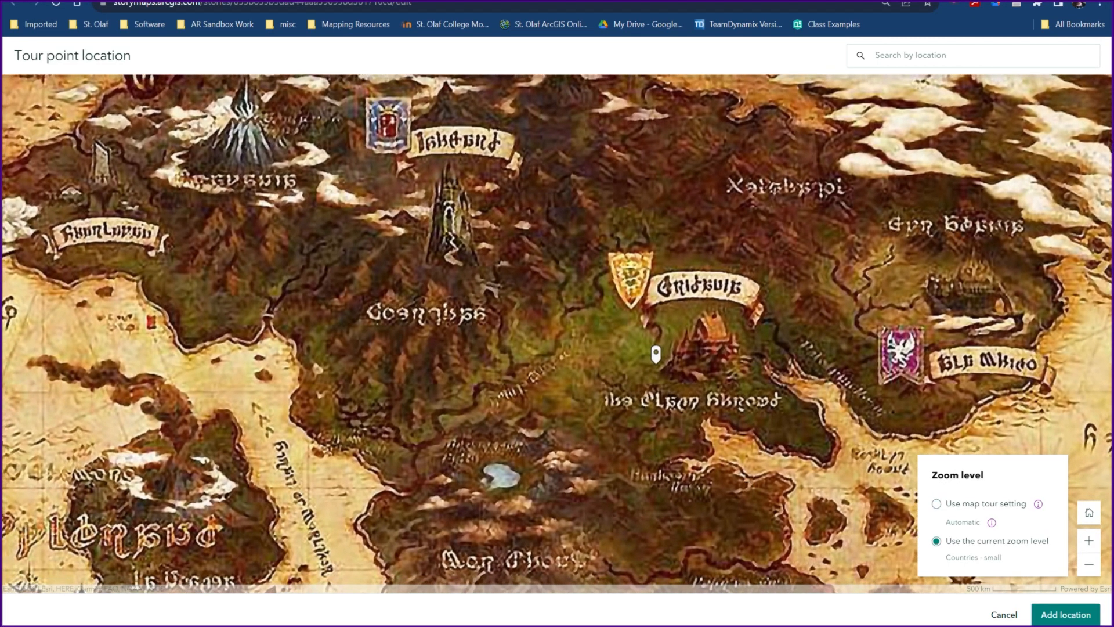
pyautogui.click(1065, 614)
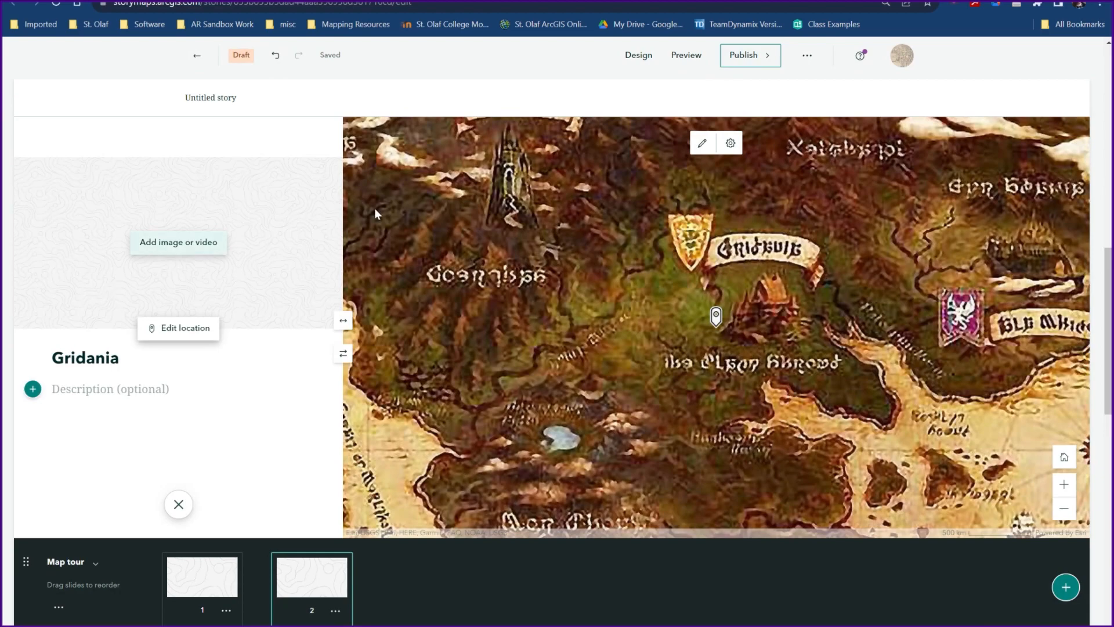
pyautogui.click(177, 504)
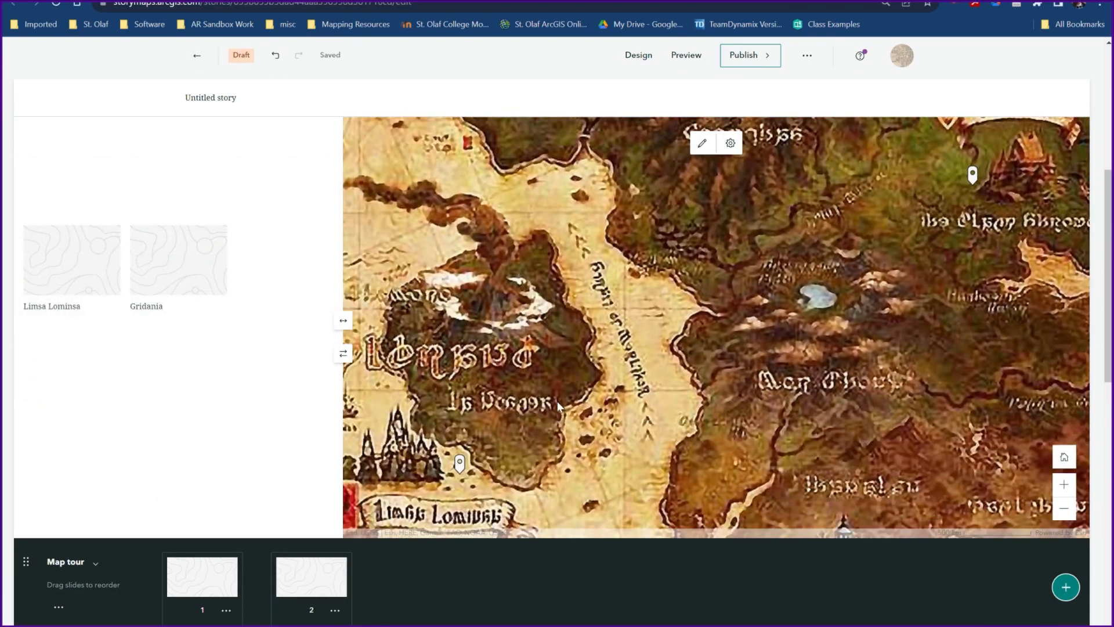
# - Preview the story, accepting the undo history reset, and go through the Limsa Lominsa and Gridania tour points
pyautogui.scroll(-1, 192, 375)
pyautogui.scroll(4, 215, 378)
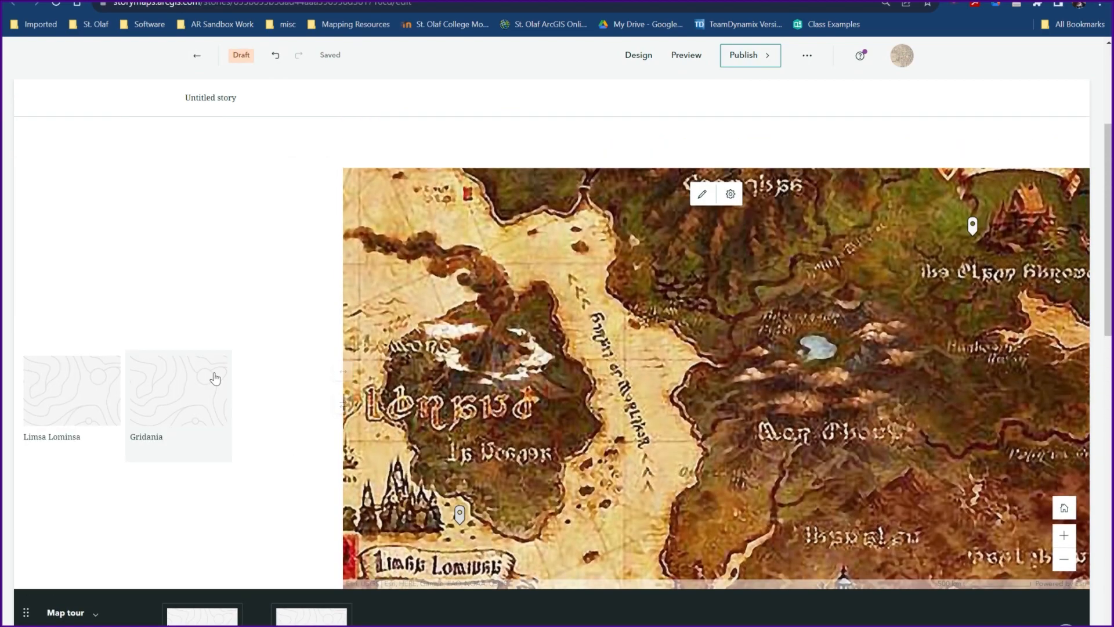
pyautogui.scroll(-3, 215, 379)
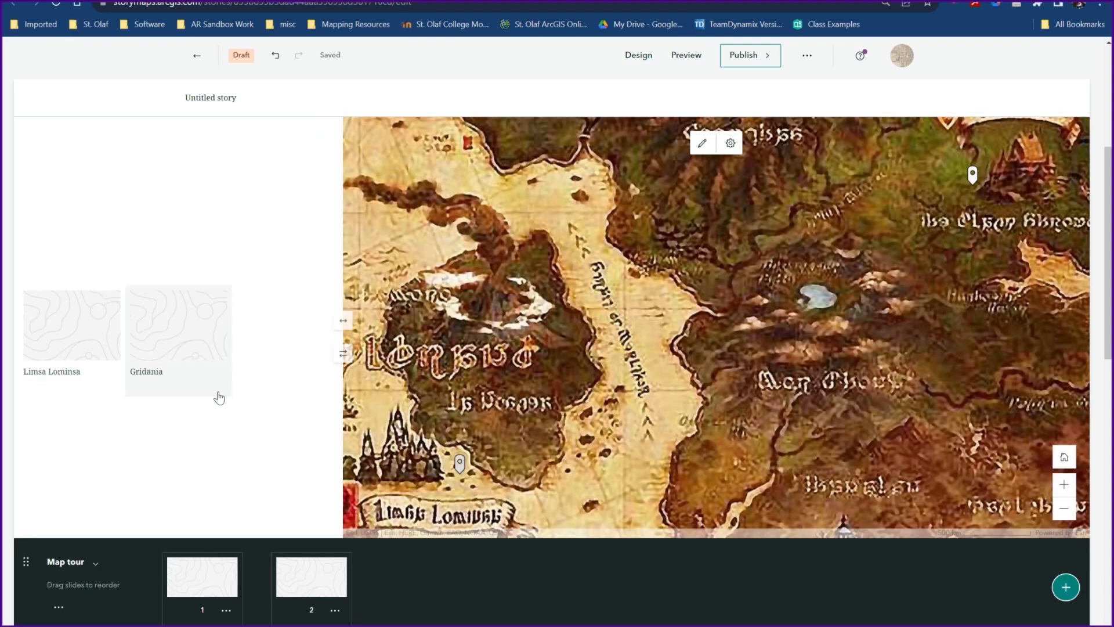
pyautogui.click(686, 57)
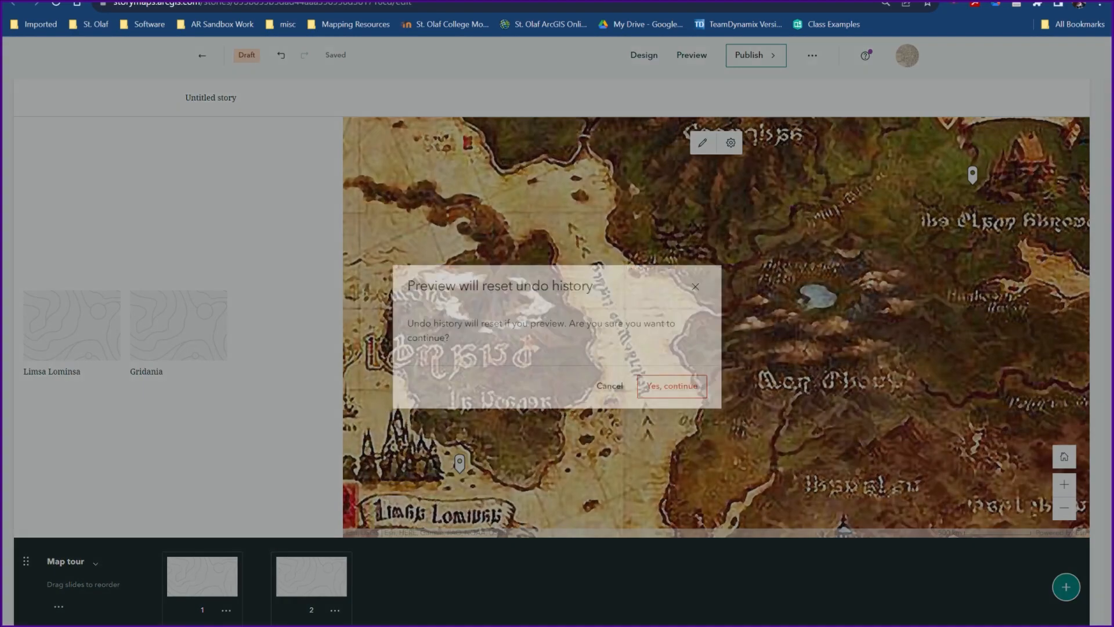
pyautogui.click(677, 385)
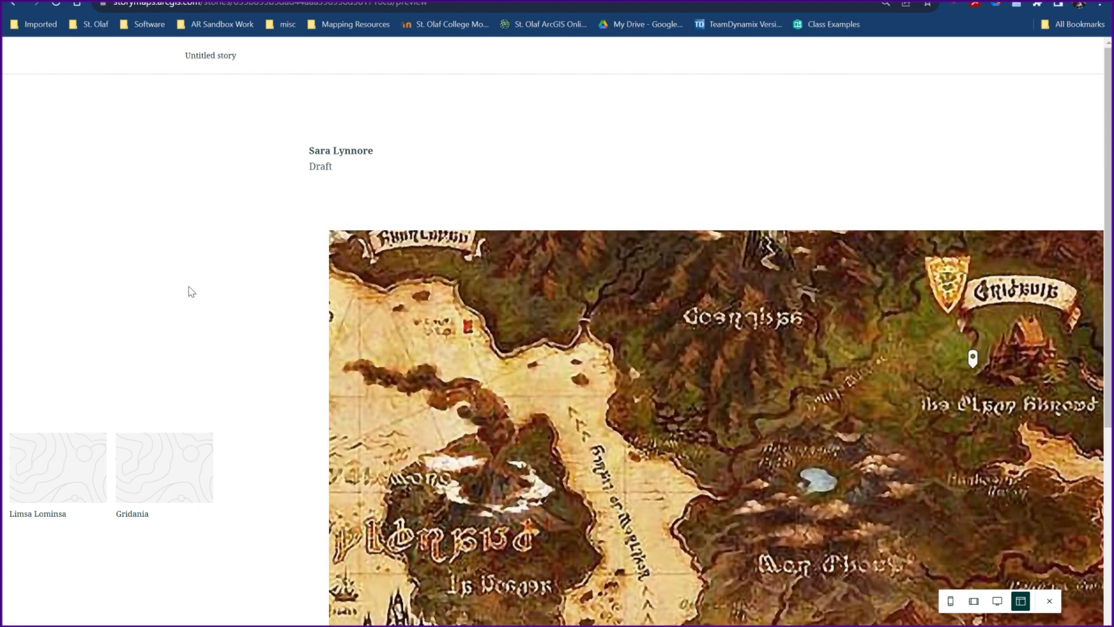
pyautogui.scroll(-2, 191, 291)
pyautogui.click(60, 343)
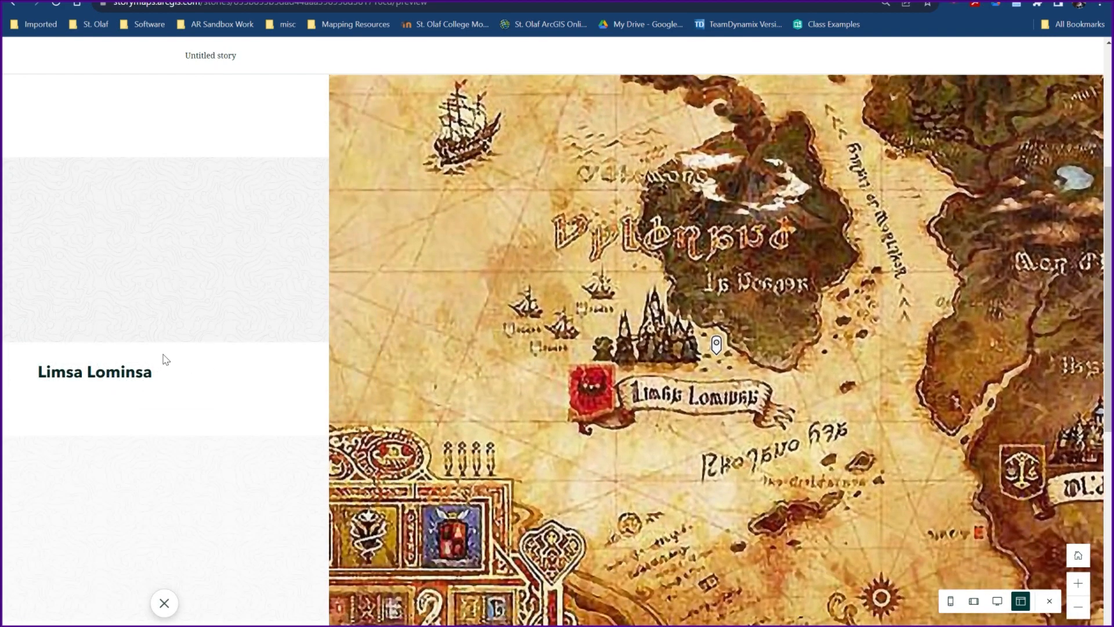
pyautogui.scroll(-4, 189, 388)
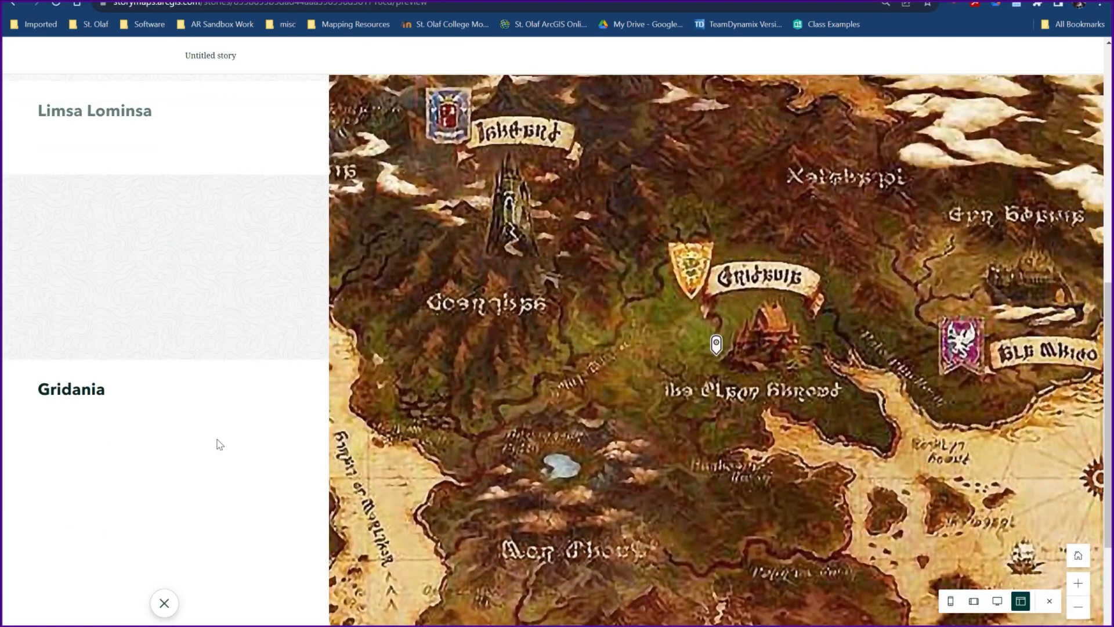
pyautogui.scroll(10, 215, 441)
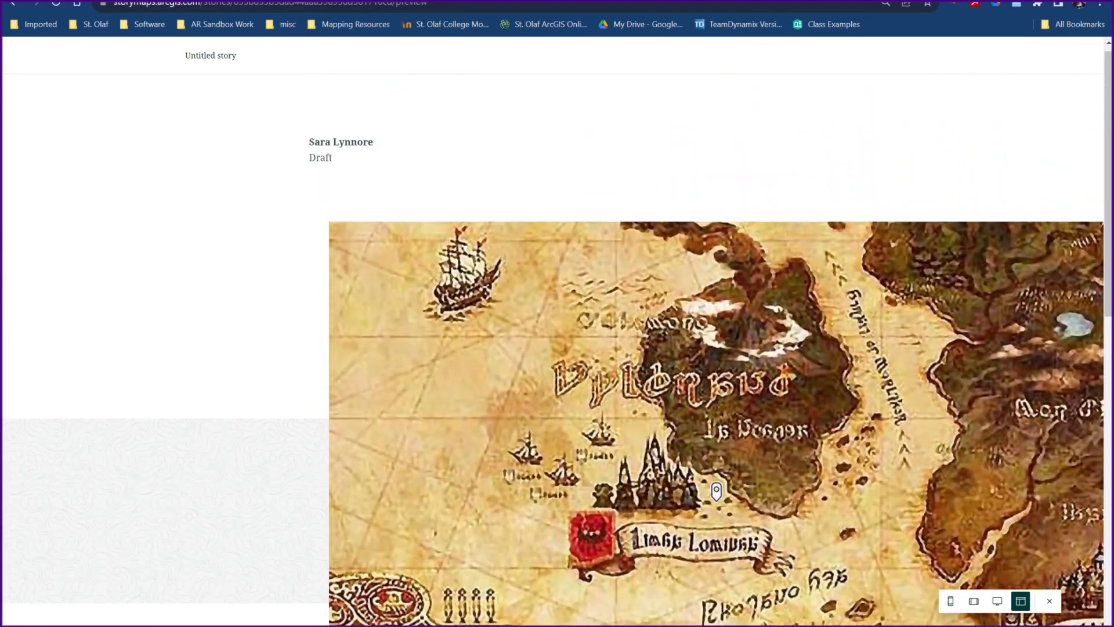
# - Switch to the Exploring Middle Earth example story and view its Fangorn Forest, Mordor and Lórien tour points, closing each one
pyautogui.click(232, 1)
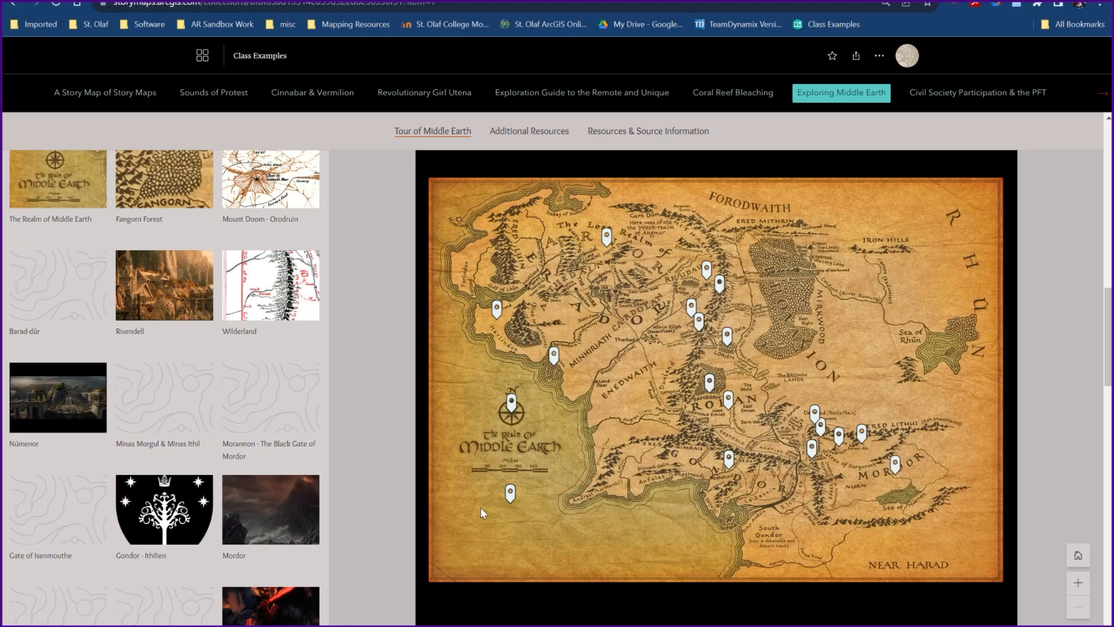
pyautogui.click(184, 208)
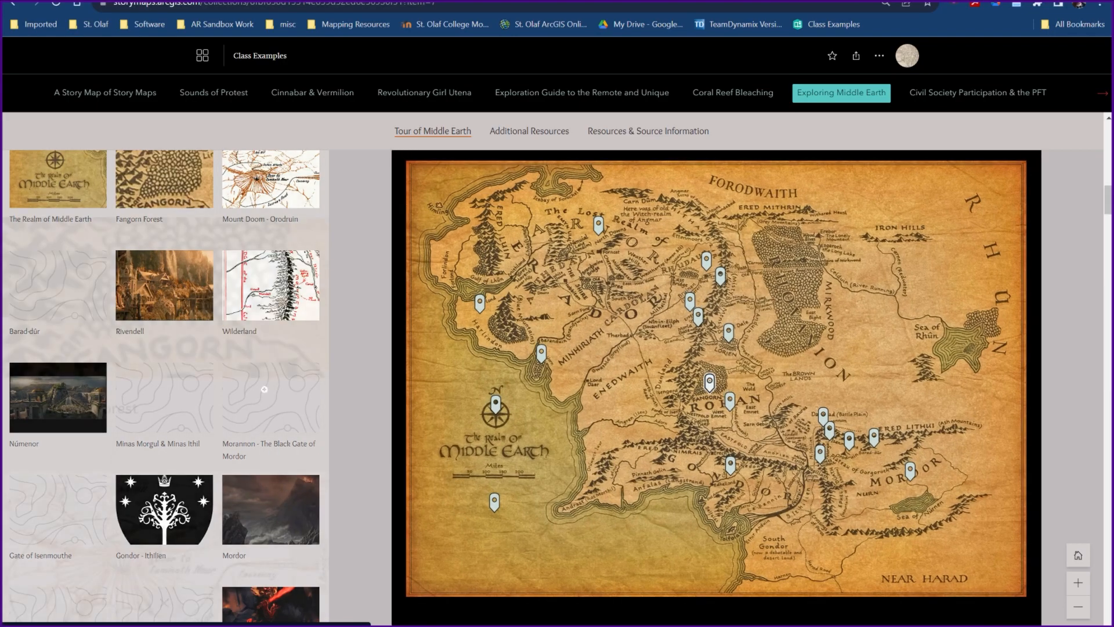
pyautogui.click(164, 602)
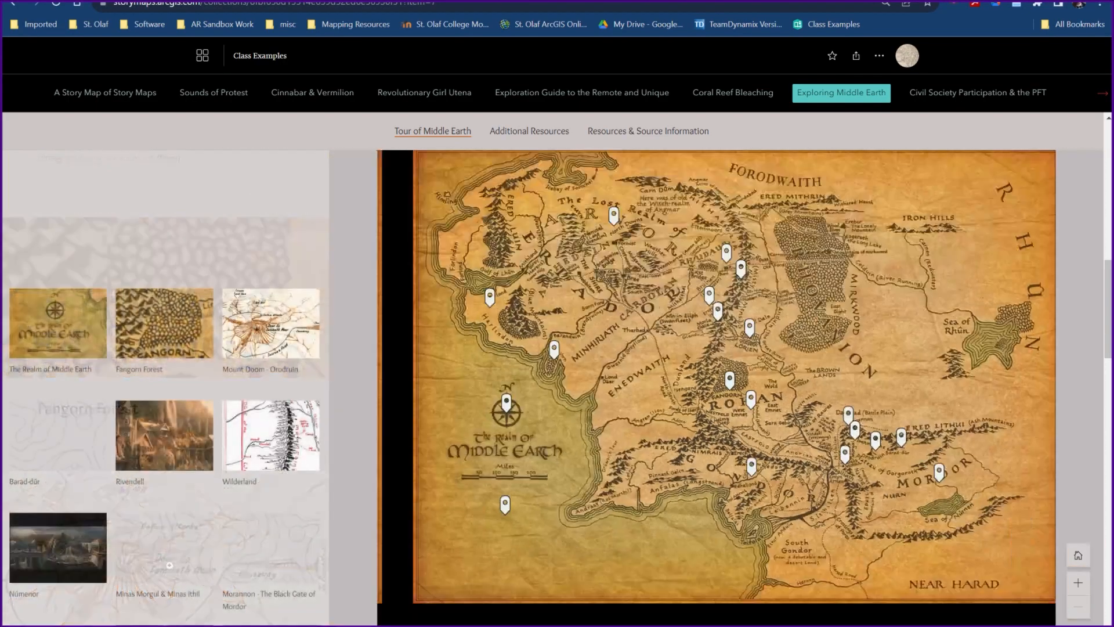
pyautogui.click(267, 452)
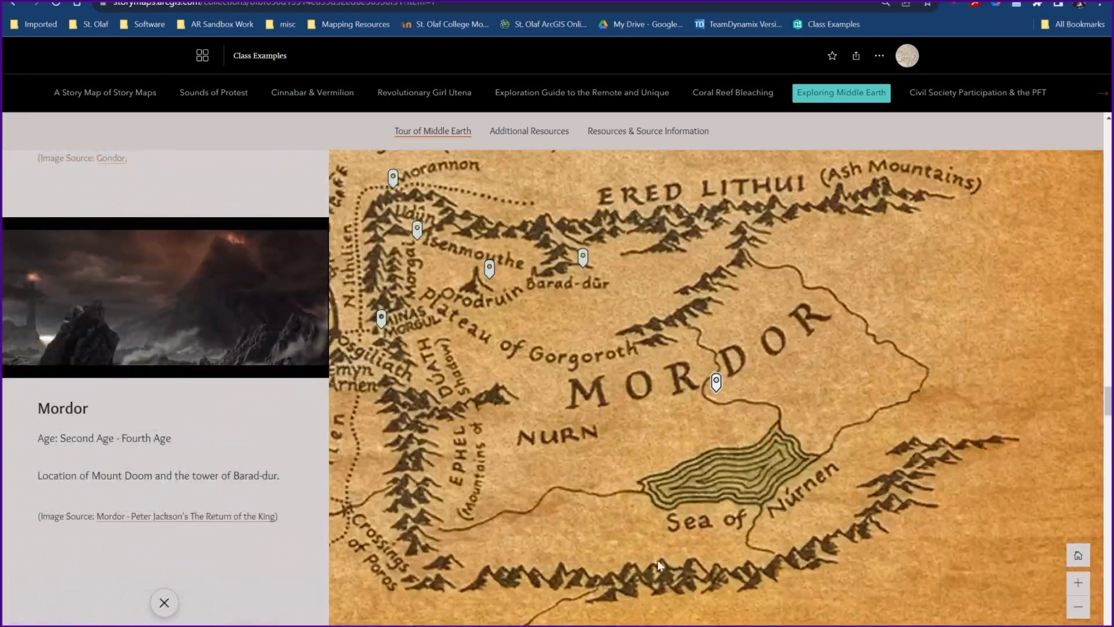
pyautogui.click(164, 603)
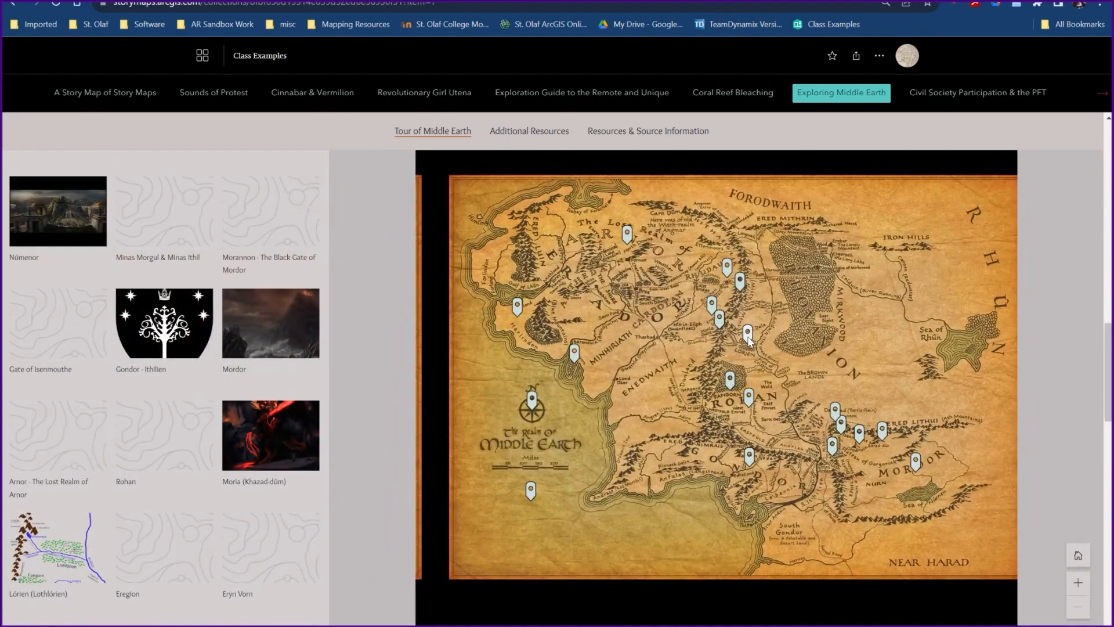
pyautogui.click(298, 452)
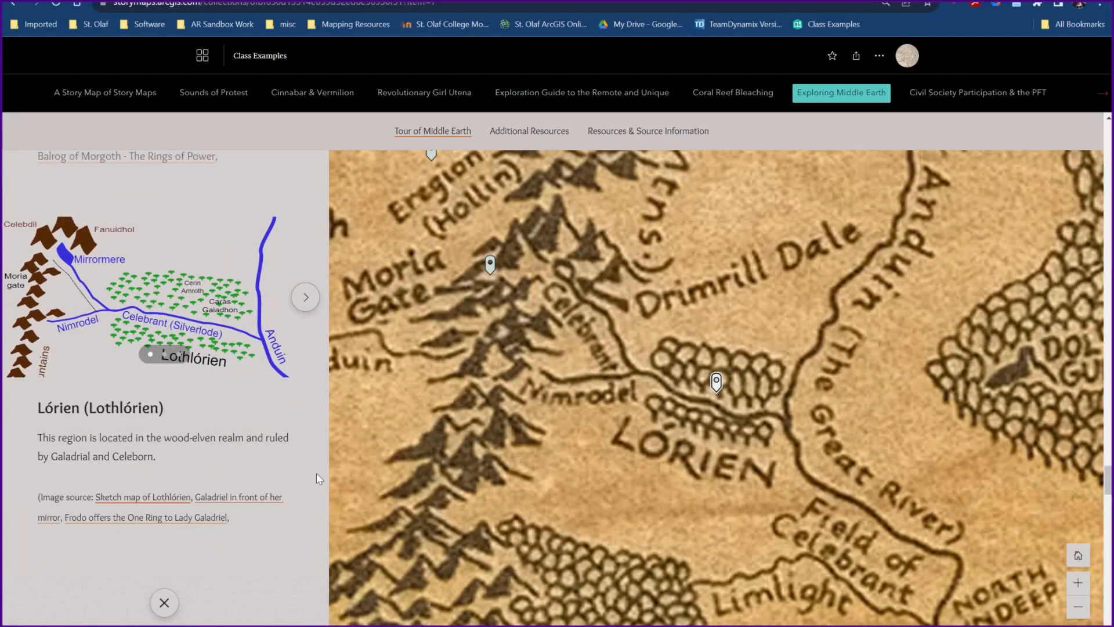
pyautogui.click(164, 603)
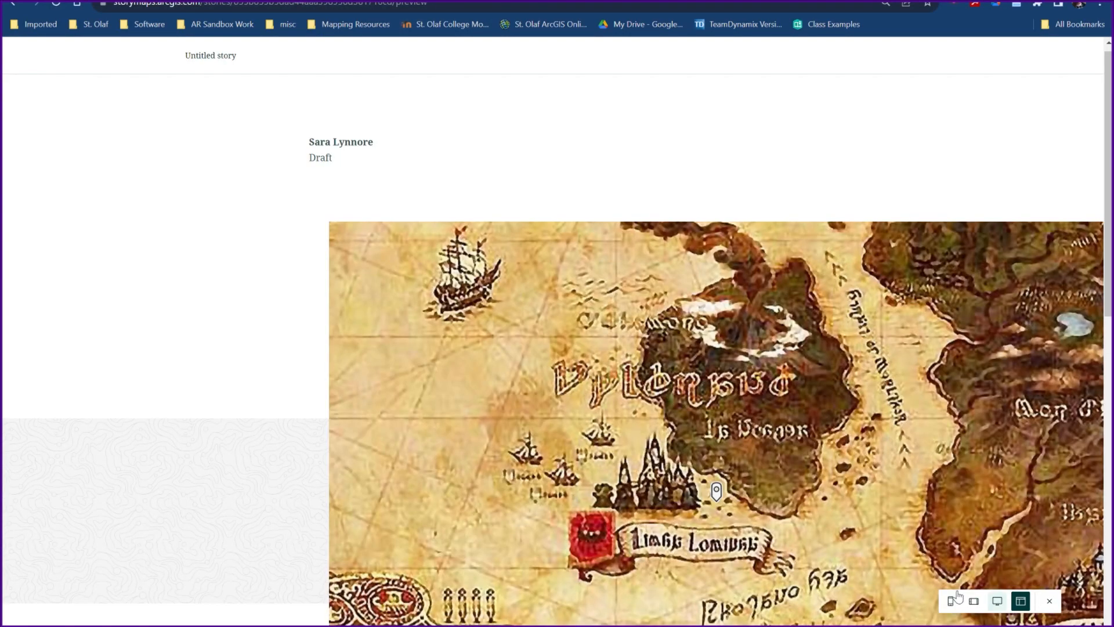
# - Look over the Limsa Lominsa point in the story preview, exit the preview and review the map tour in the story editor
pyautogui.scroll(-2, 297, 447)
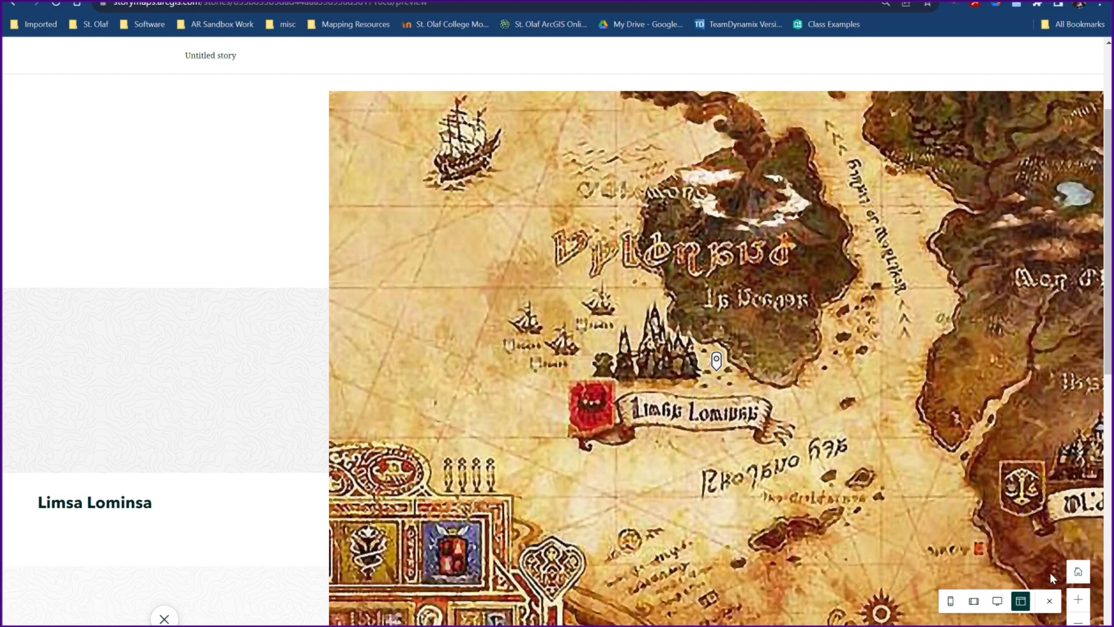
pyautogui.click(1049, 600)
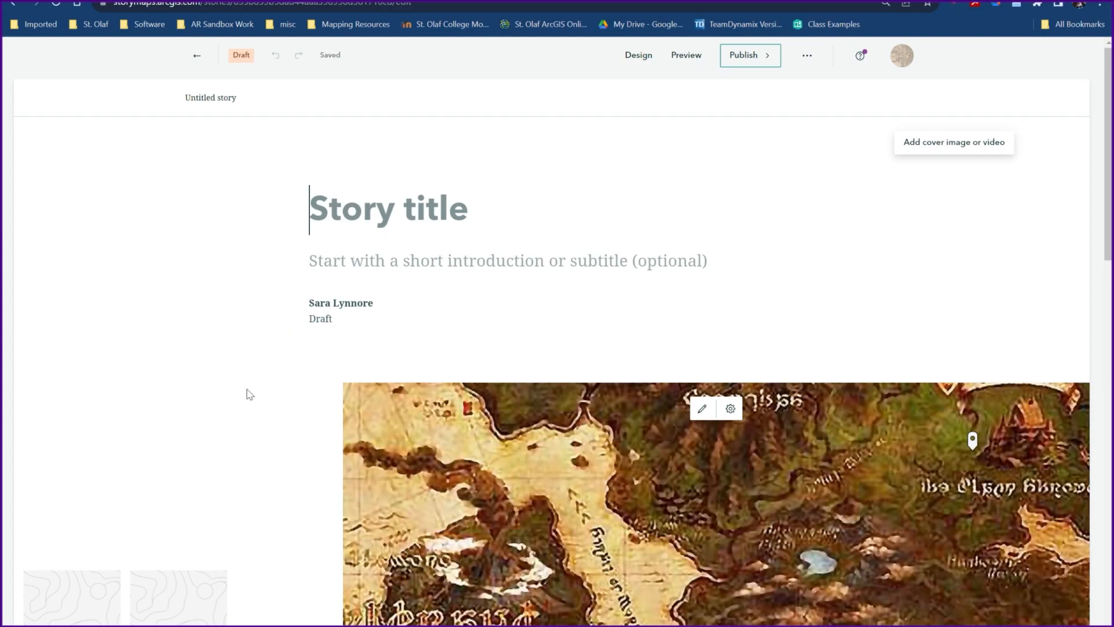
pyautogui.scroll(-2, 245, 504)
pyautogui.scroll(-1, 244, 504)
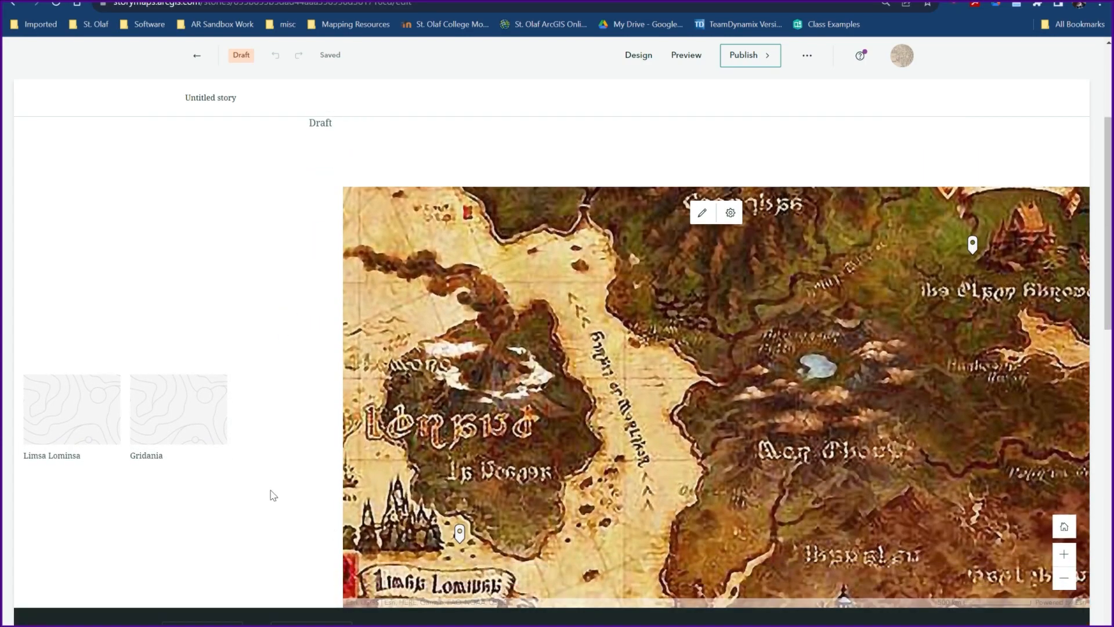